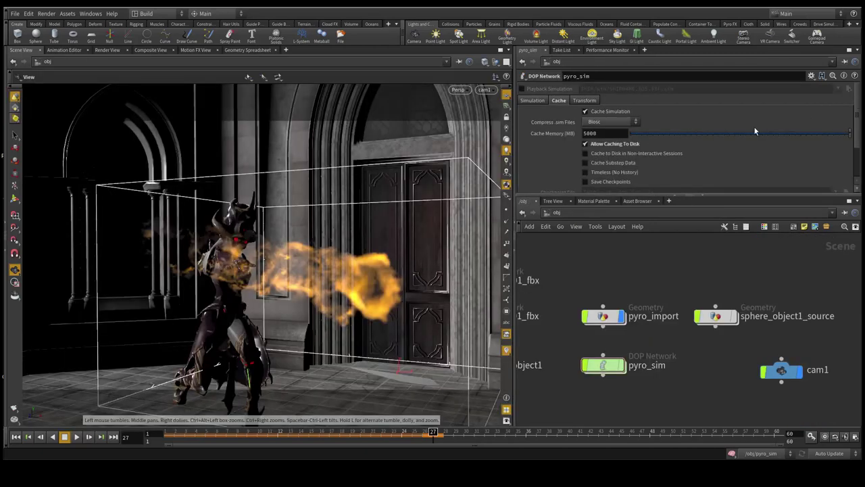
Return to frame 1, stretch the pyro container slightly downward, and select sphere_object1's transform
click(175, 433)
drag(175, 433, 168, 433)
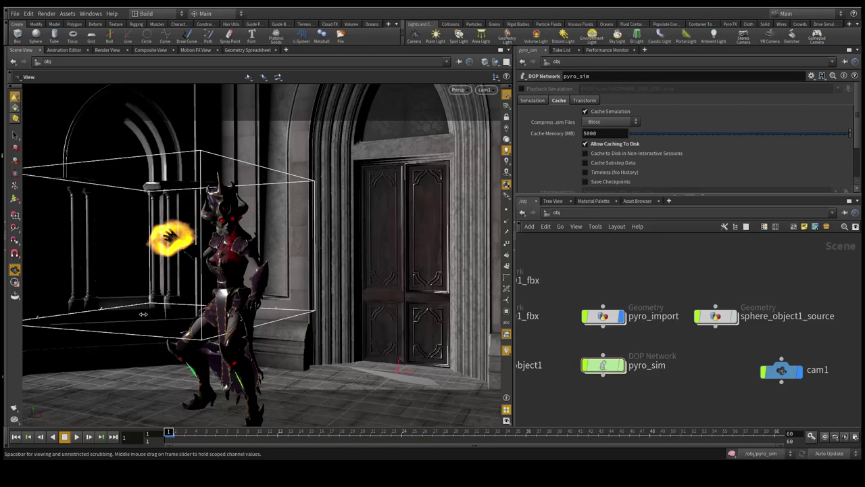
drag(143, 314, 143, 323)
key(h)
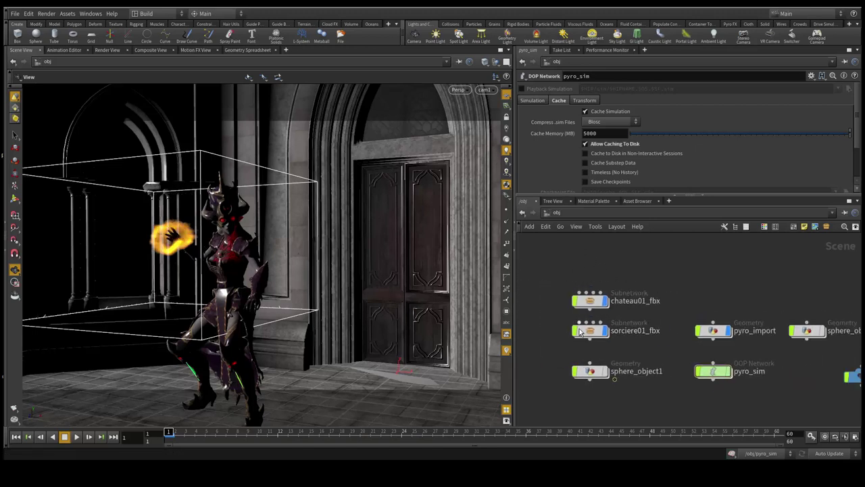
click(594, 372)
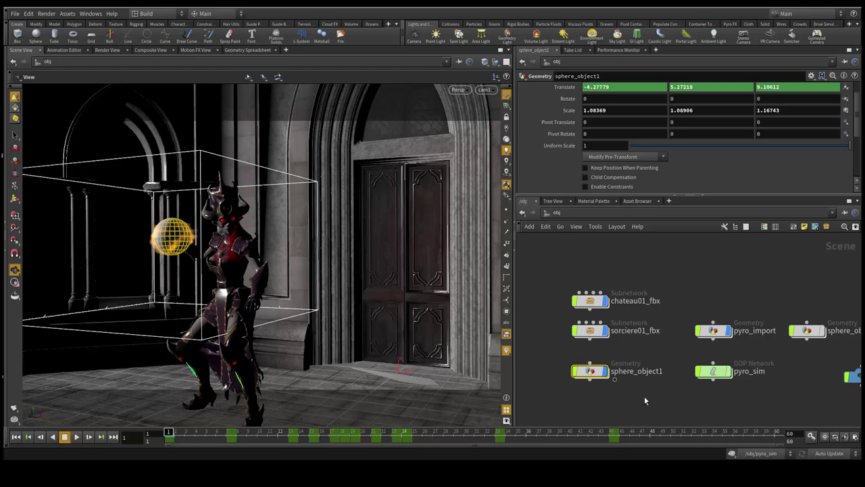
Realign sphere_object1_source and pyro_sim, then show pyro_sim's Cache settings (5000 MB)
middle_drag(644, 396, 630, 397)
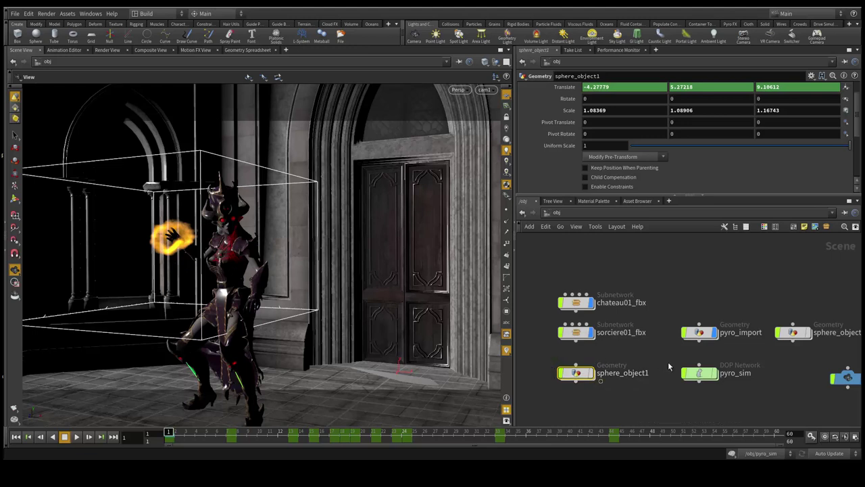
middle_drag(684, 357, 594, 340)
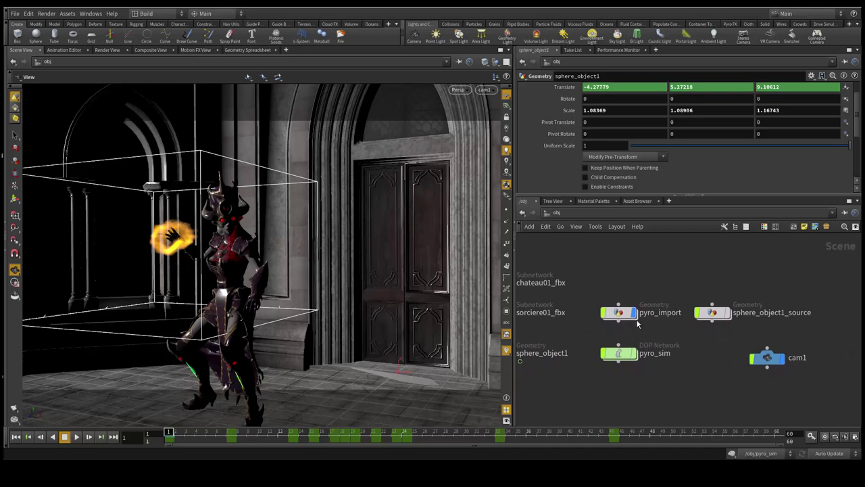
mouse_move(619, 313)
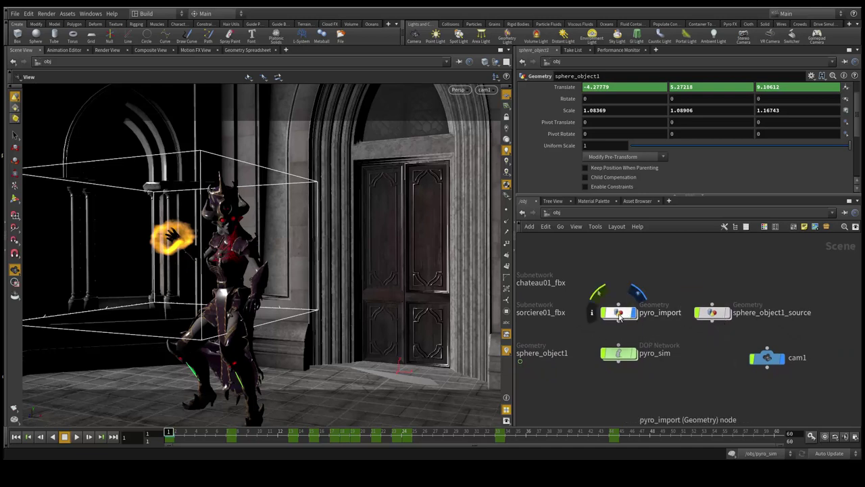
click(619, 314)
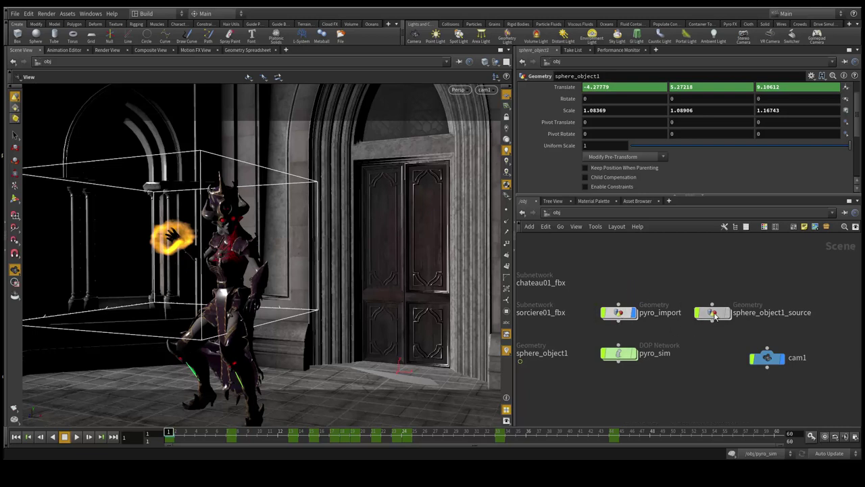
drag(714, 315, 725, 316)
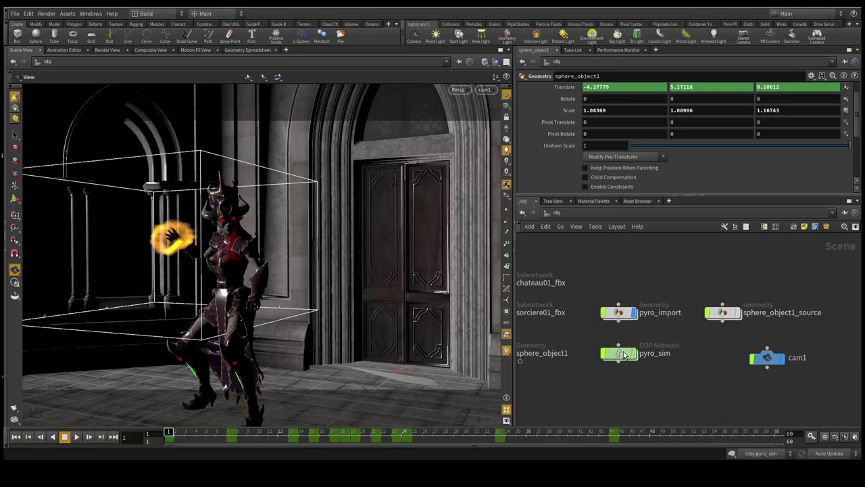
drag(623, 353, 623, 351)
scroll(632, 346, up, 2)
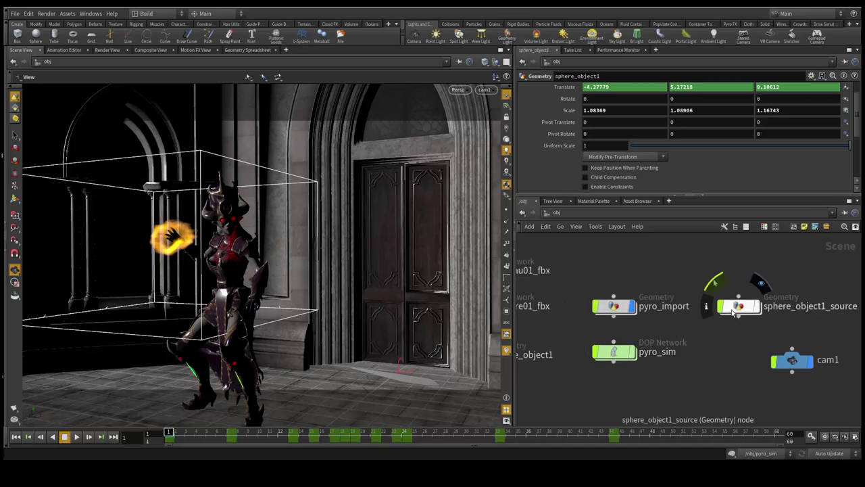
drag(739, 315, 735, 315)
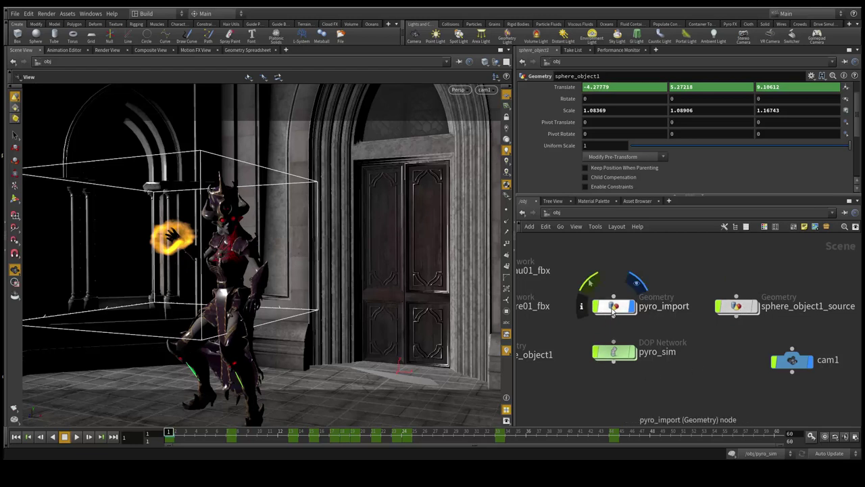
click(614, 355)
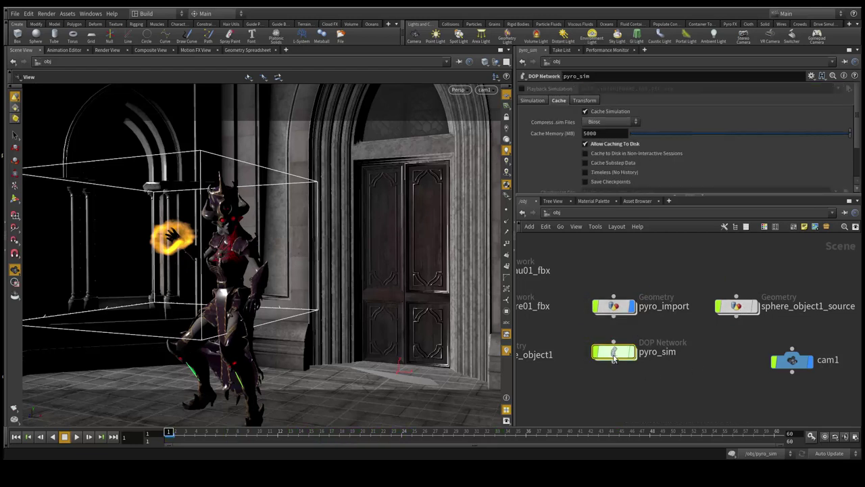
Dive into the pyro_sim network and nudge pyrosolver1 slightly left
double_click(614, 355)
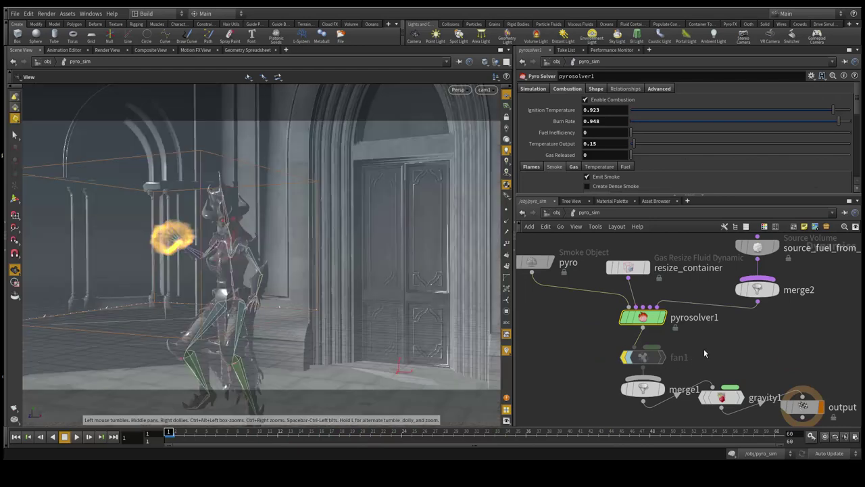
mouse_move(705, 351)
middle_down()
mouse_move(715, 367)
mouse_move(715, 347)
mouse_move(706, 369)
middle_up()
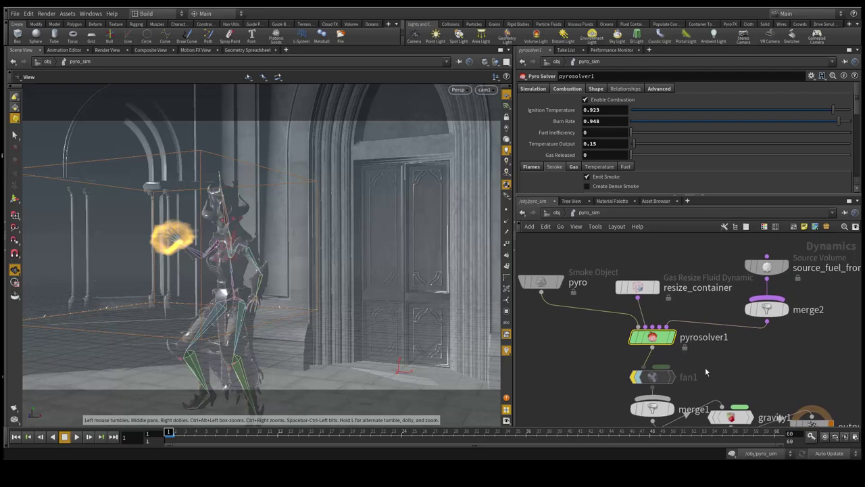
drag(655, 344, 649, 344)
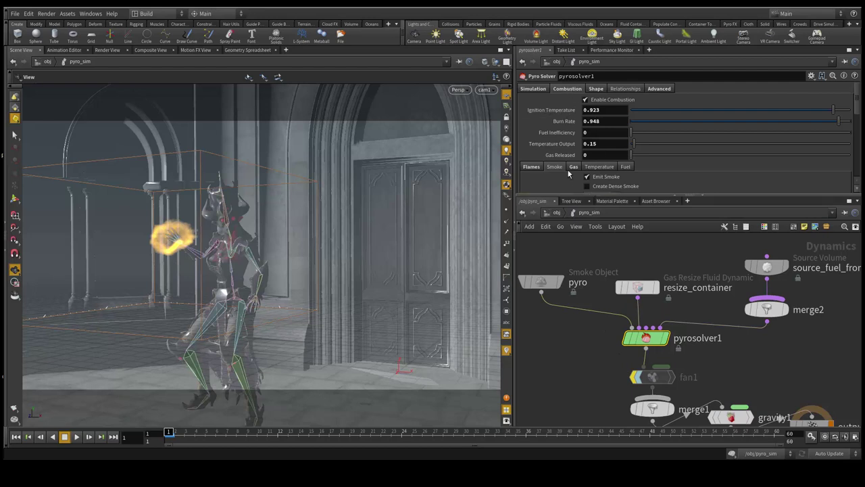
Review pyrosolver1's Combustion, Shape and Simulation tabs, then align resize_container and pyro along the top
click(536, 92)
click(568, 89)
click(596, 90)
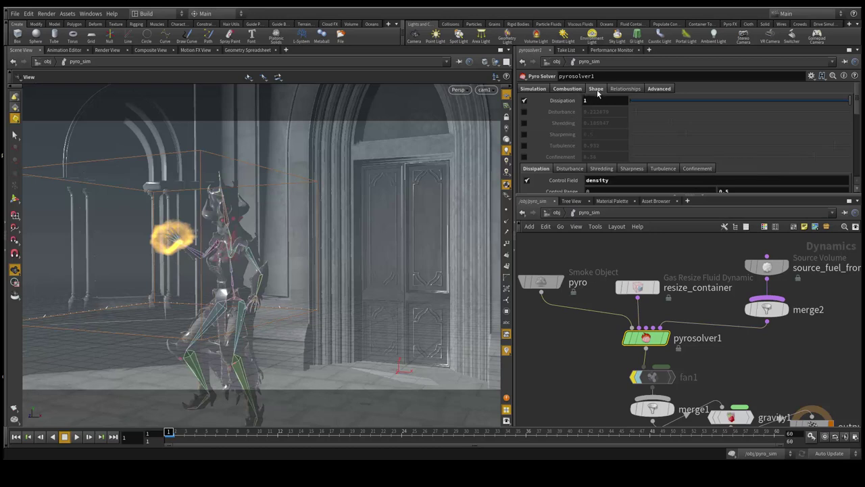
click(564, 91)
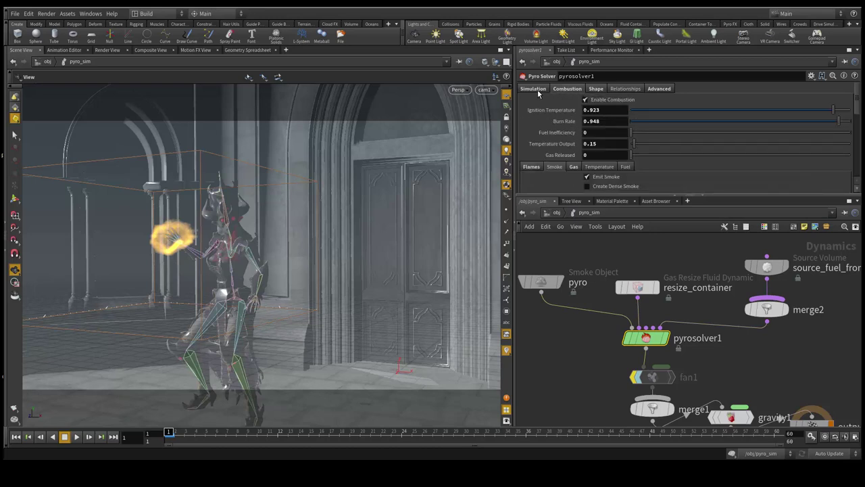
click(540, 93)
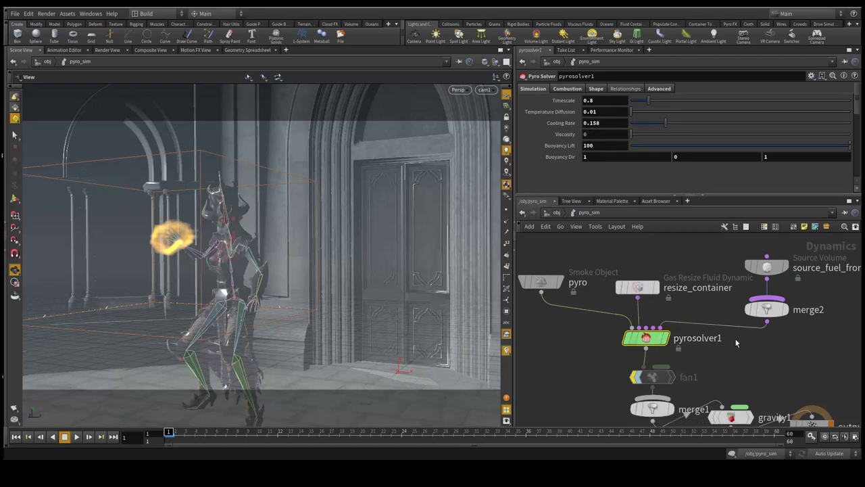
drag(638, 288, 637, 268)
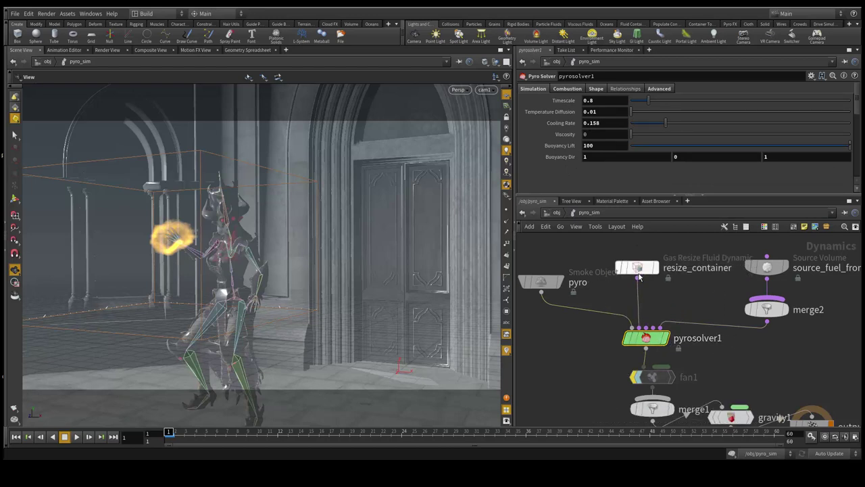
drag(570, 284, 571, 270)
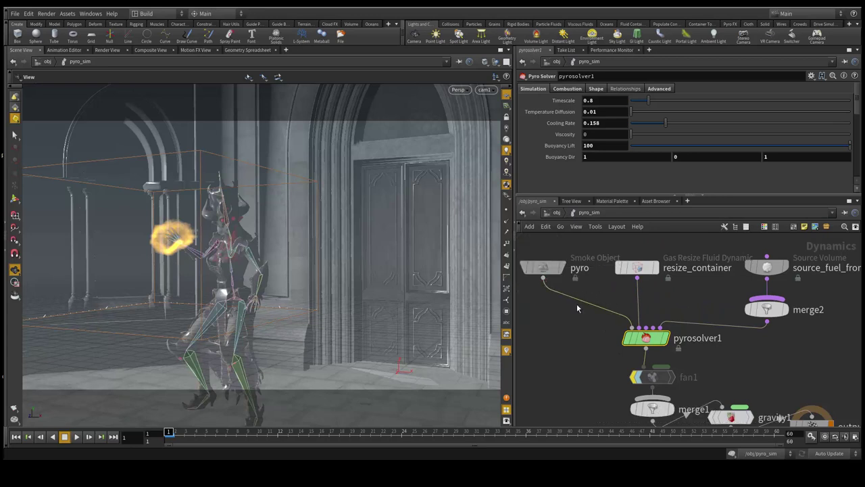
Inspect the pyro smoke object's parameters and the source_fuel_from_sphere settings
click(539, 273)
scroll(578, 144, down, 2)
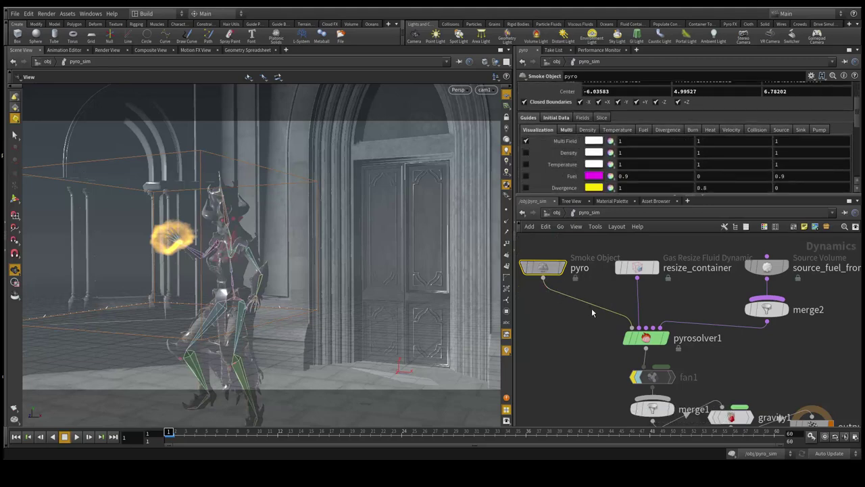
scroll(609, 311, up, 2)
scroll(609, 311, down, 4)
scroll(610, 310, up, 2)
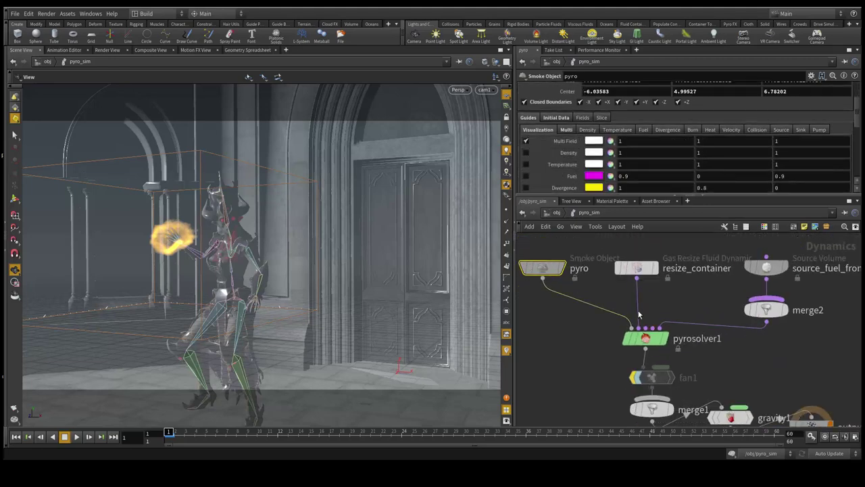
click(766, 269)
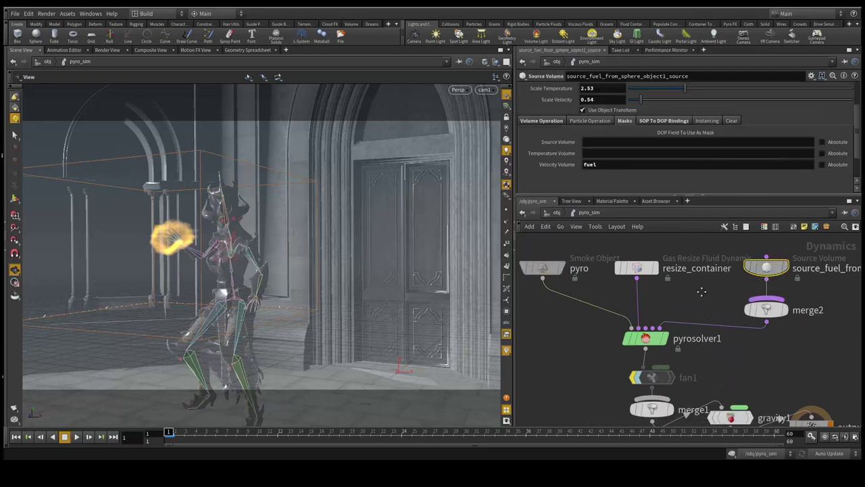
Place merge2 beneath the fuel source node, then return to the obj level
middle_drag(705, 299, 686, 291)
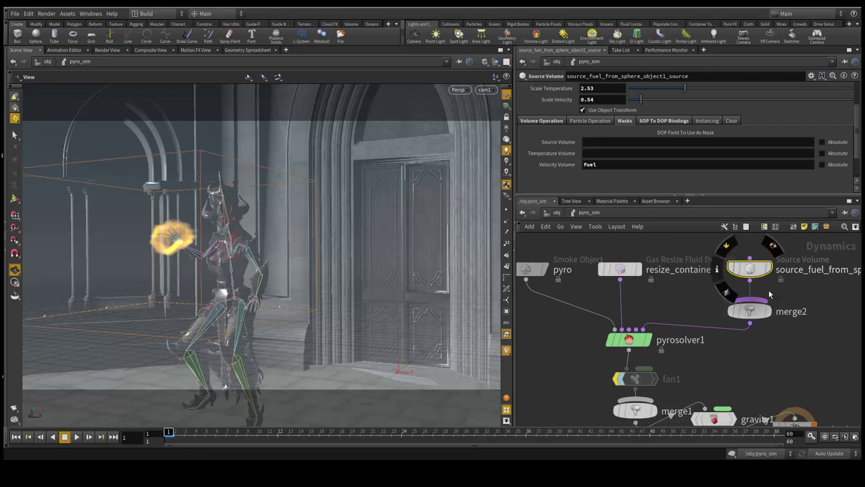
middle_drag(772, 293, 724, 291)
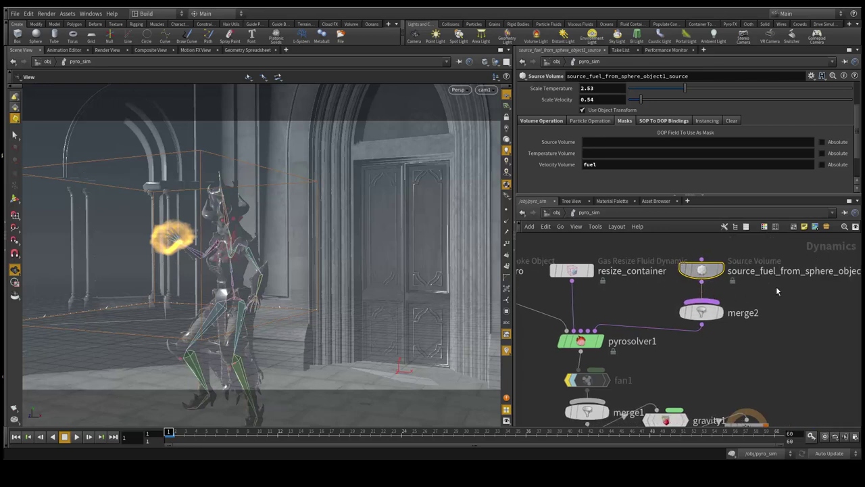
mouse_move(776, 286)
middle_down()
mouse_move(726, 290)
mouse_move(808, 288)
middle_up()
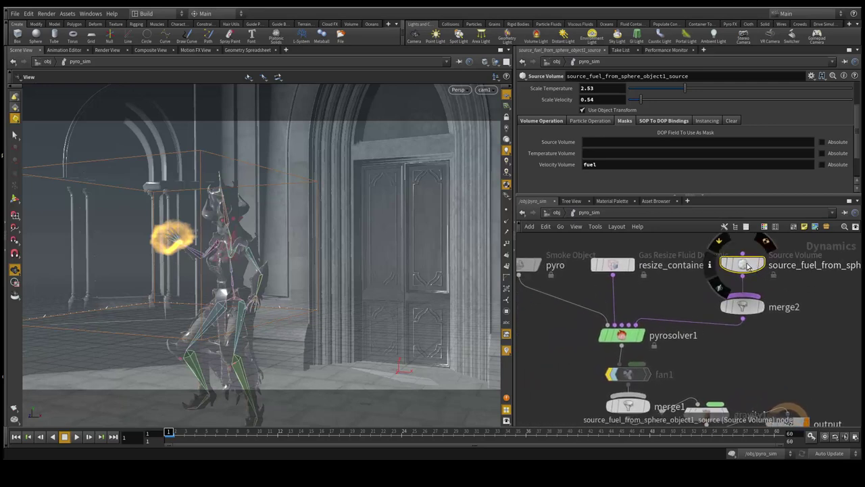
mouse_move(743, 307)
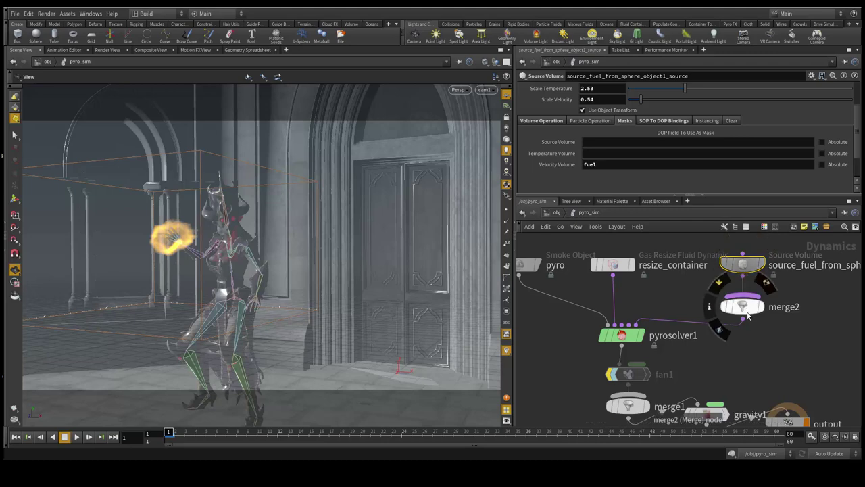
click(710, 307)
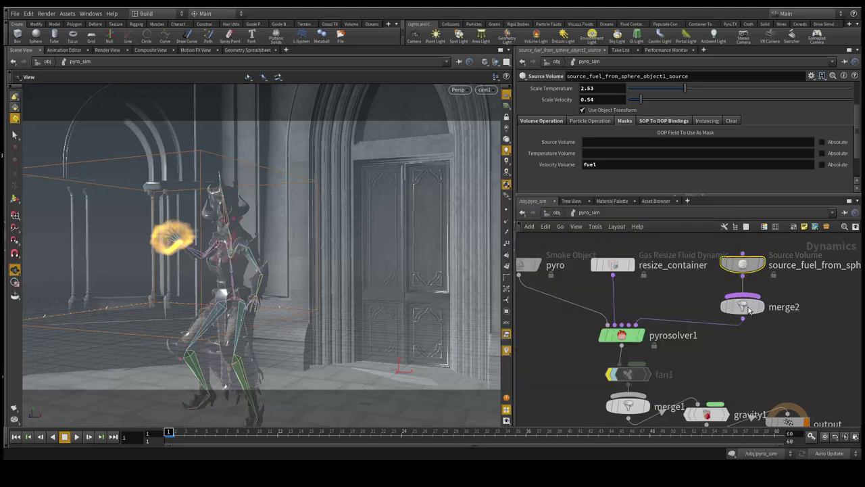
drag(749, 309, 779, 312)
drag(742, 264, 730, 264)
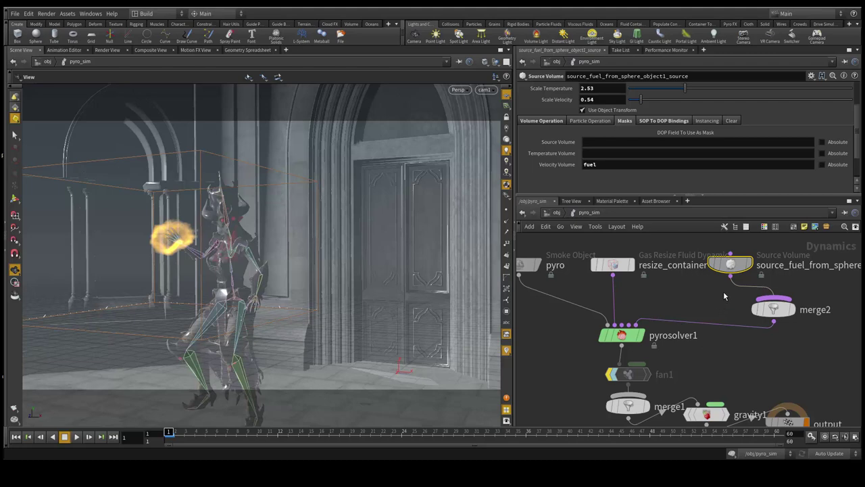
click(556, 213)
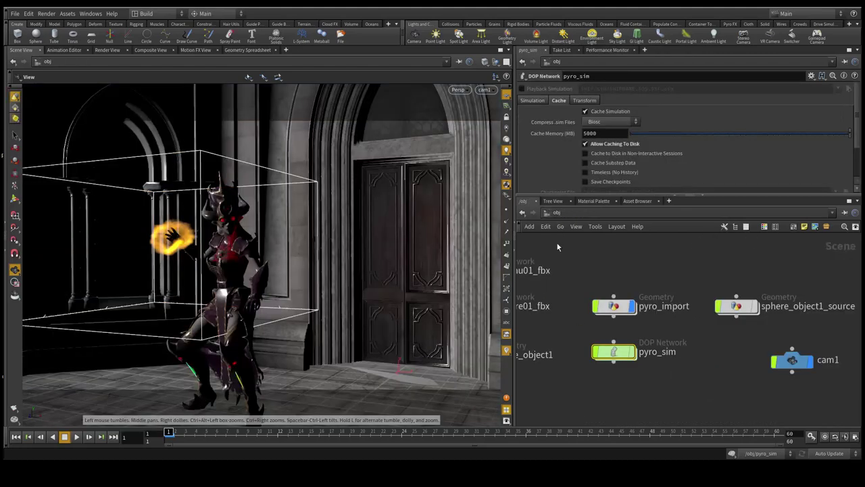
Enter sphere_object1_source and pull mountain1 out of the chain, setting it aside
double_click(736, 305)
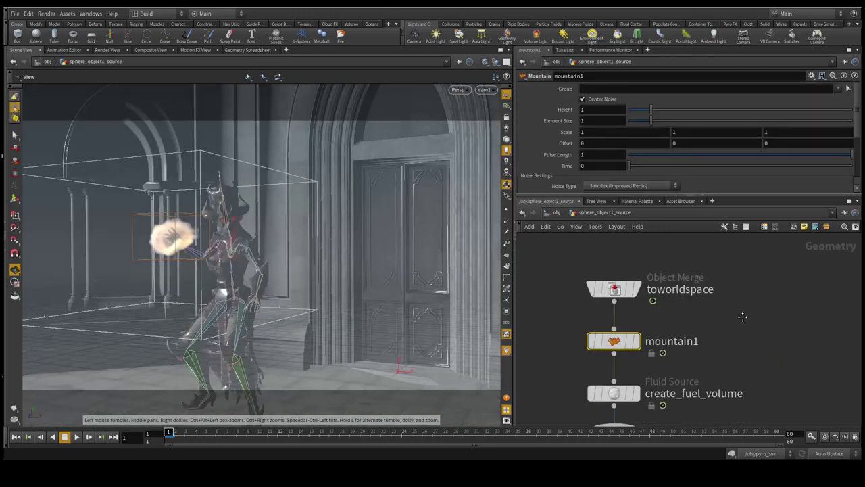
middle_drag(742, 317, 777, 281)
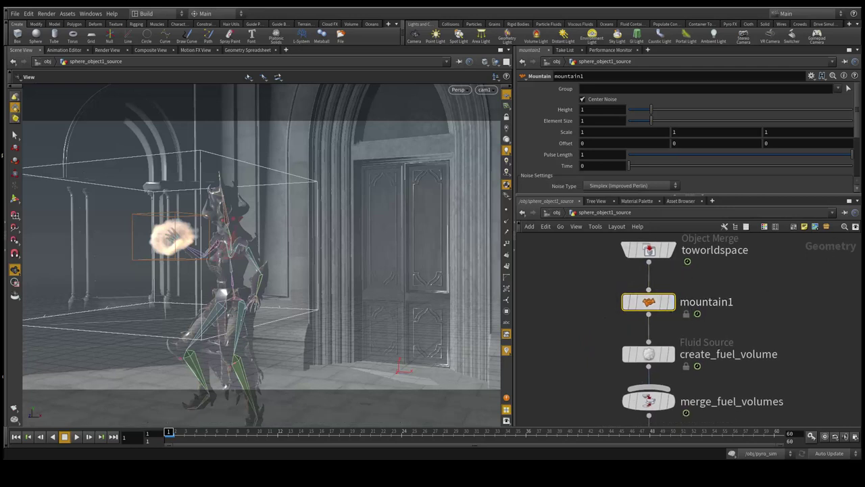
drag(648, 303, 795, 305)
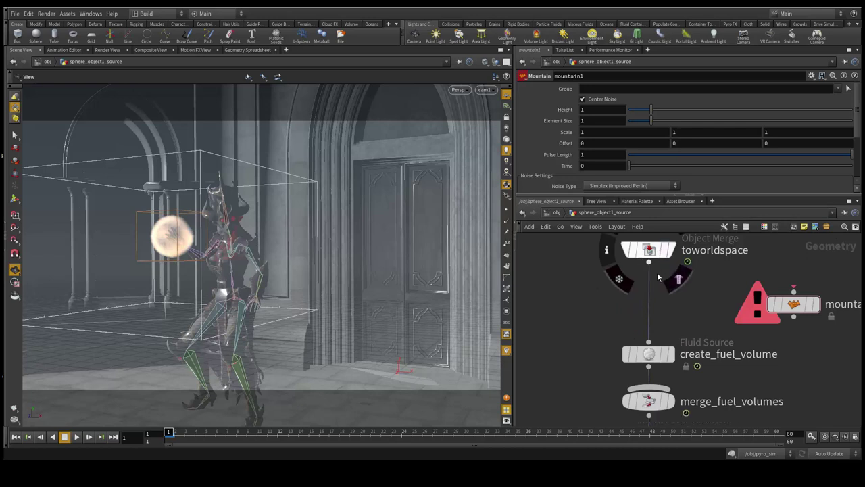
drag(790, 307, 767, 296)
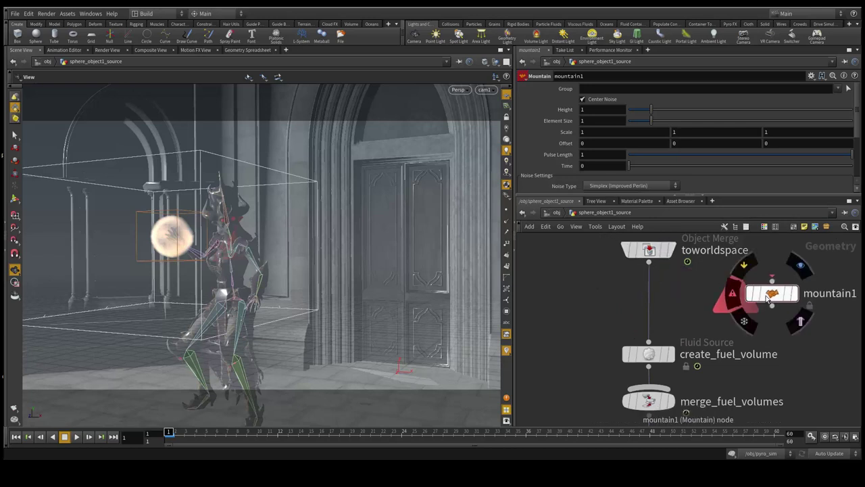
Delete mountain1, close the gap between toworldspace and create_fuel_volume, and show create_fuel_volume's parameters
key(Delete)
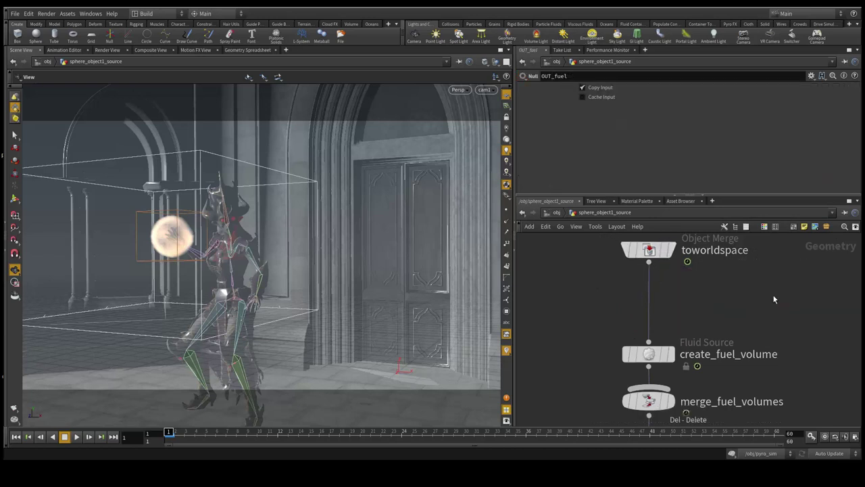
drag(660, 251, 660, 283)
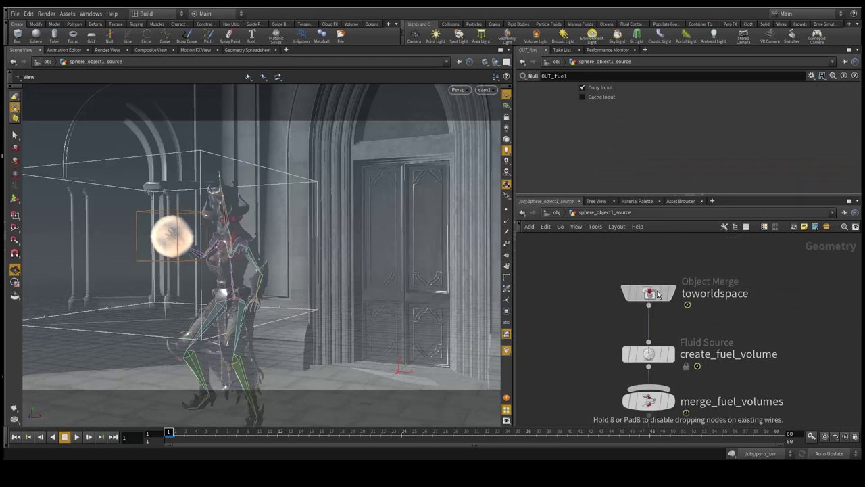
drag(665, 354, 664, 336)
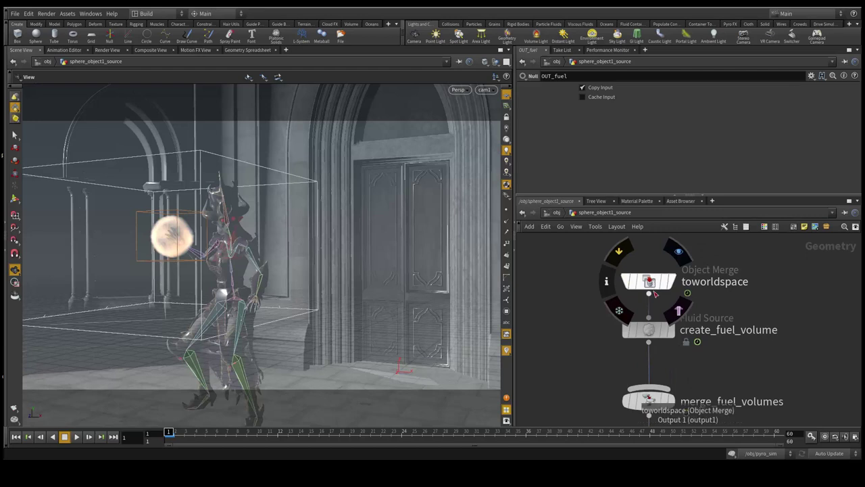
mouse_move(649, 353)
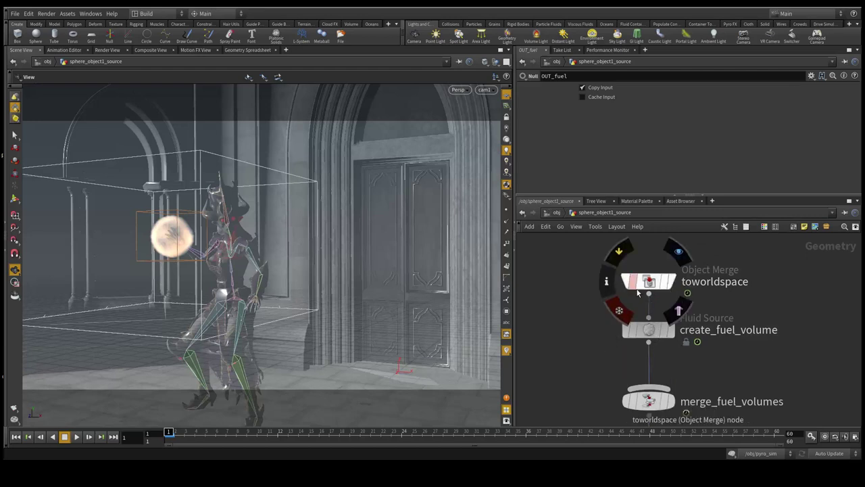
mouse_move(650, 330)
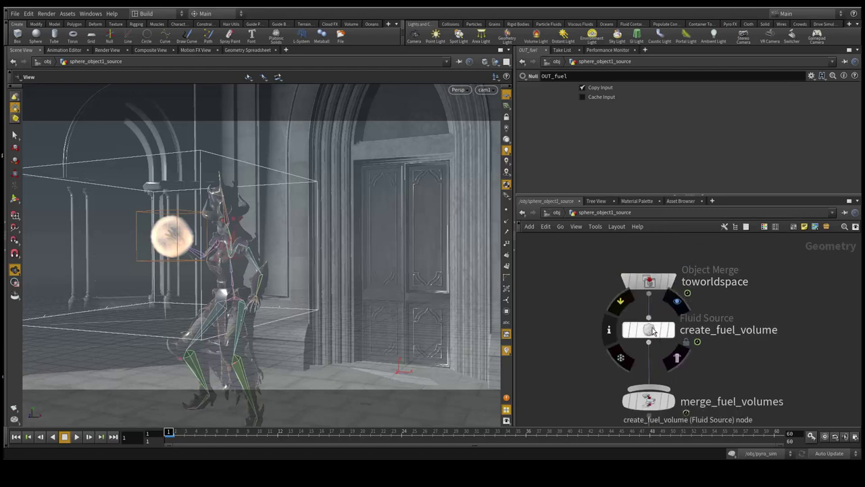
click(651, 331)
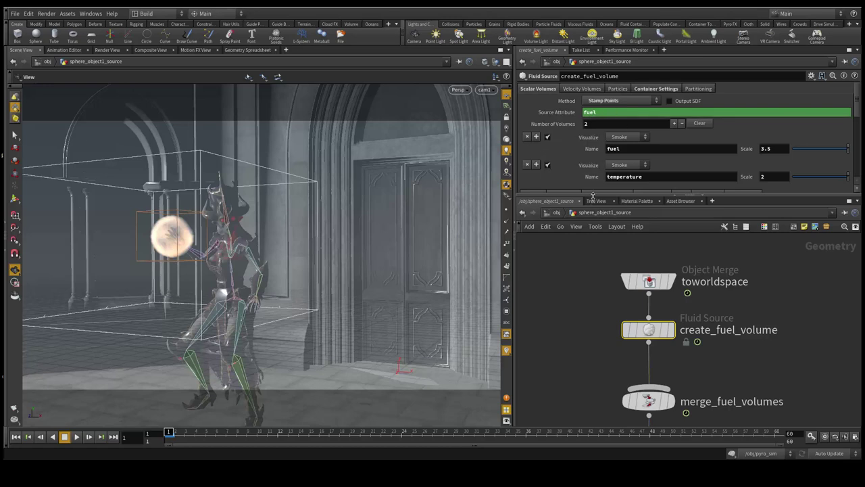
Enlarge the parameter pane to reveal create_fuel_volume's temperature scale and Stamp Points settings
drag(593, 196, 597, 217)
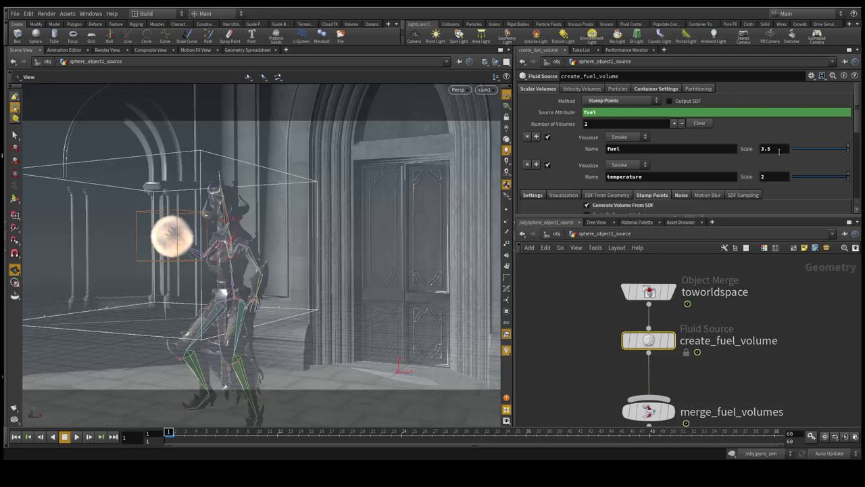
click(778, 176)
scroll(676, 338, down, 2)
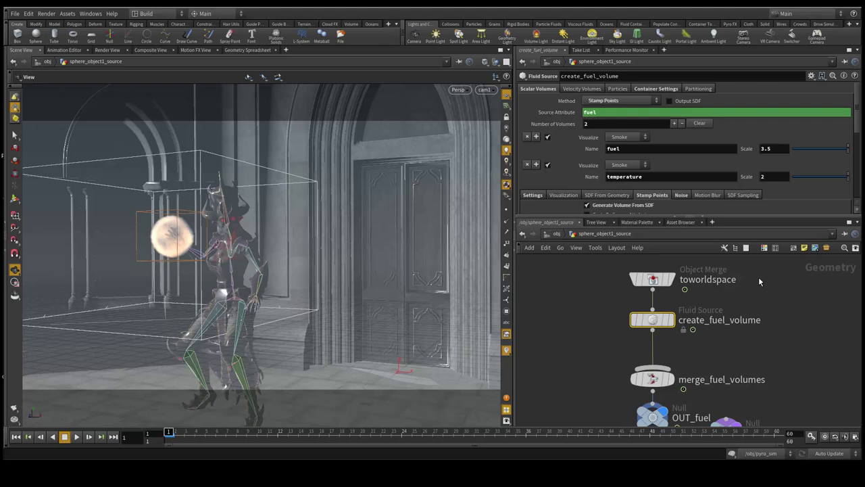
Spread toworldspace and create_fuel_volume apart and recentre the view on the source nodes
drag(653, 322, 654, 346)
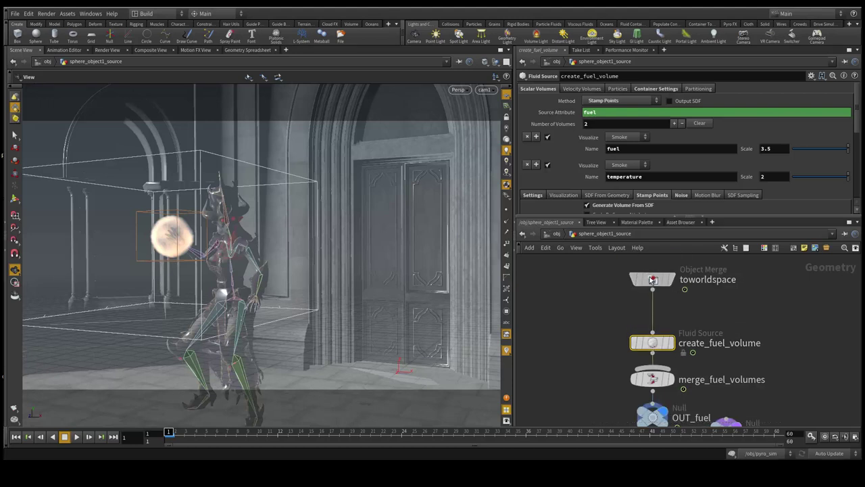
drag(653, 280, 652, 291)
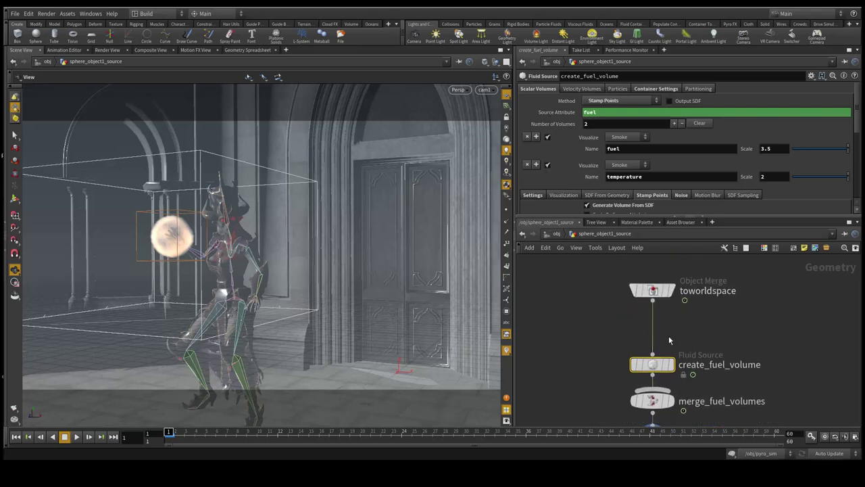
mouse_move(674, 332)
middle_down()
mouse_move(642, 310)
mouse_move(654, 326)
middle_up()
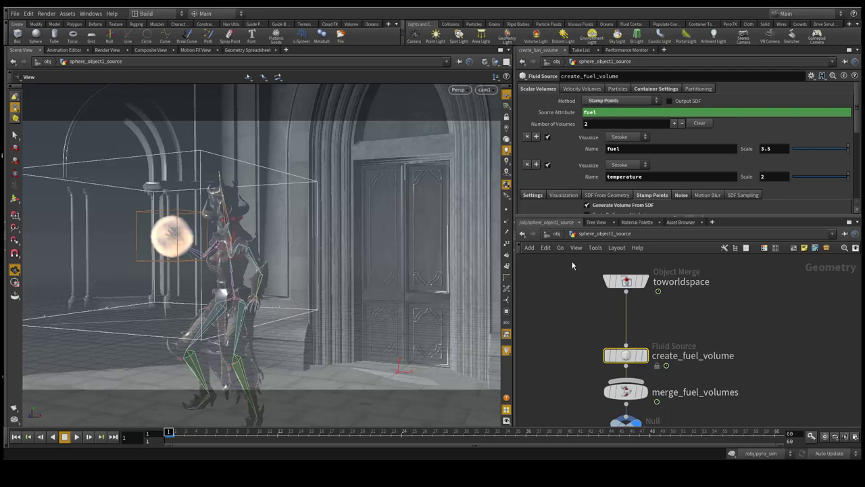
scroll(644, 325, up, 1)
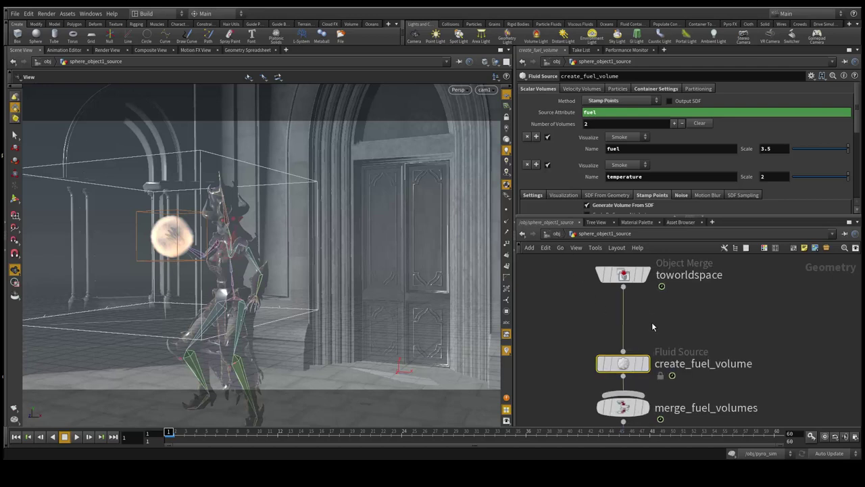
mouse_move(652, 321)
middle_down()
mouse_move(674, 313)
mouse_move(651, 334)
middle_up()
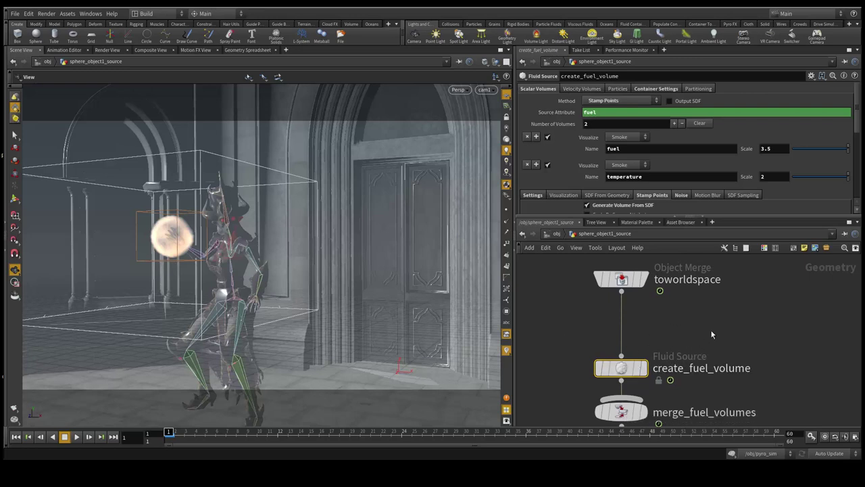
Create a Mountain node and wire it between toworldspace and create_fuel_volume
key(Tab)
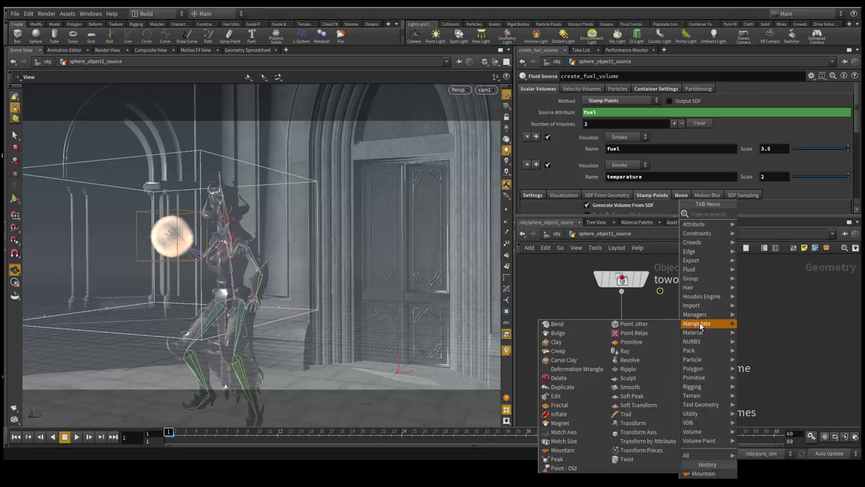
click(563, 451)
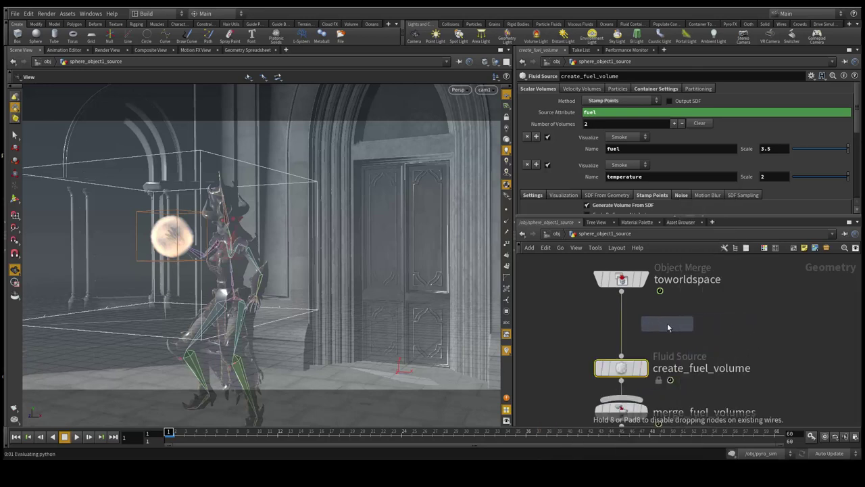
click(679, 338)
mouse_move(680, 338)
mouse_down()
mouse_move(629, 338)
mouse_move(649, 320)
mouse_move(621, 329)
mouse_up()
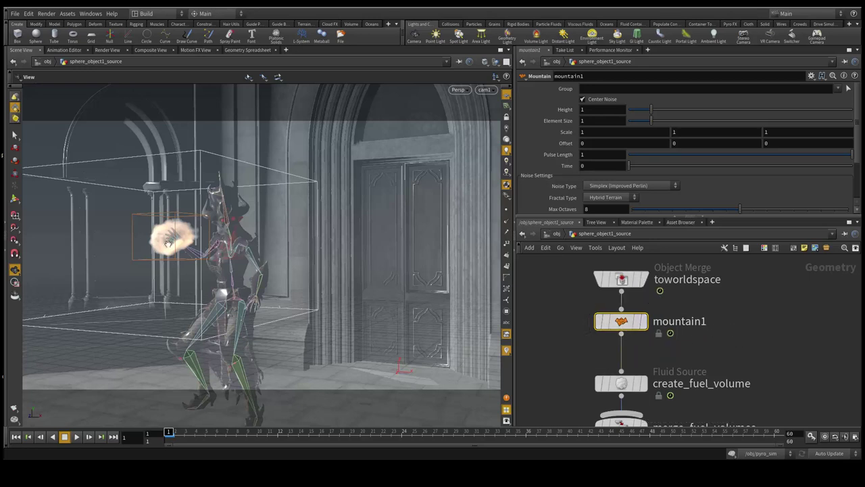
mouse_move(621, 322)
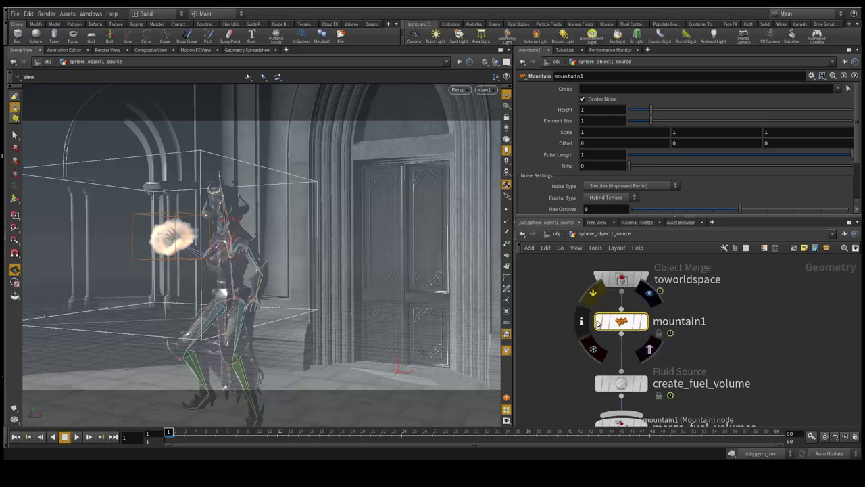
click(599, 323)
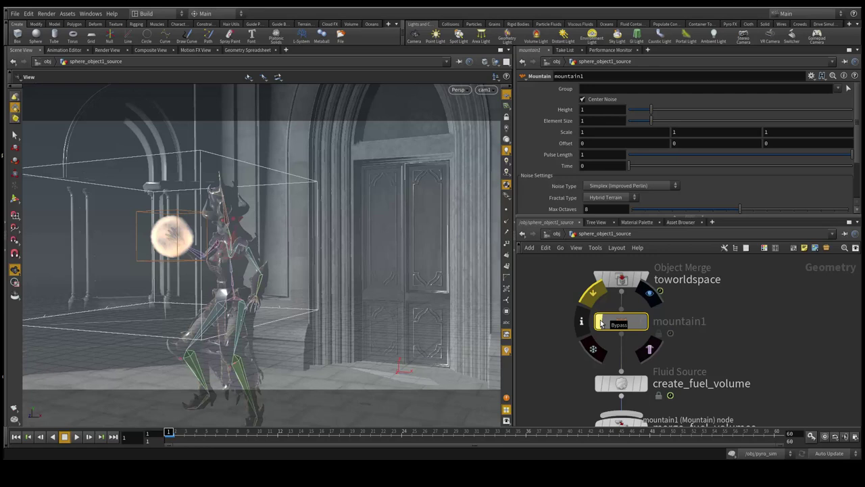
click(602, 324)
click(601, 323)
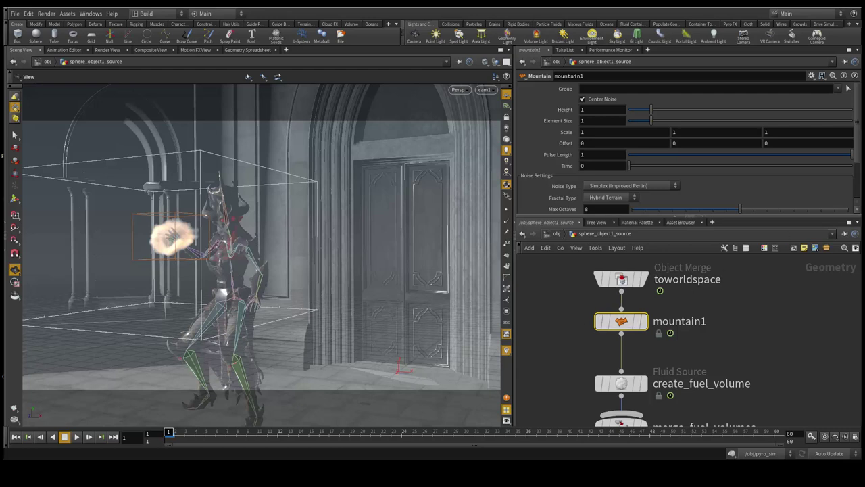
scroll(686, 338, down, 2)
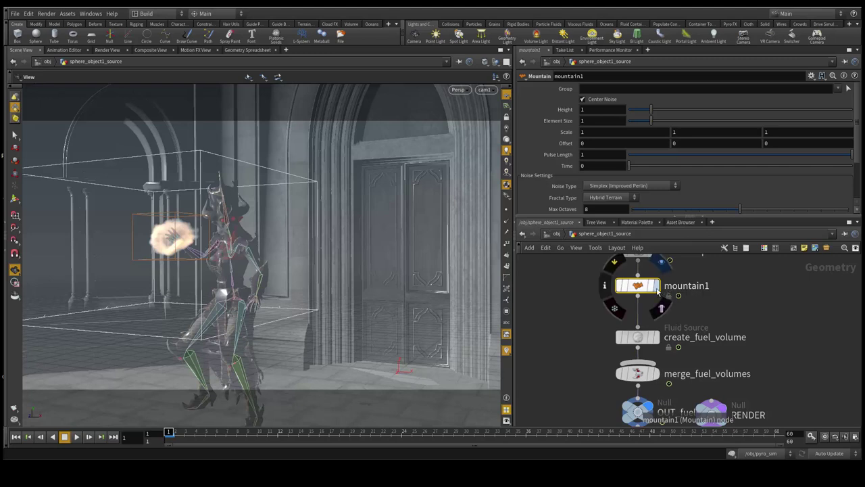
mouse_move(637, 286)
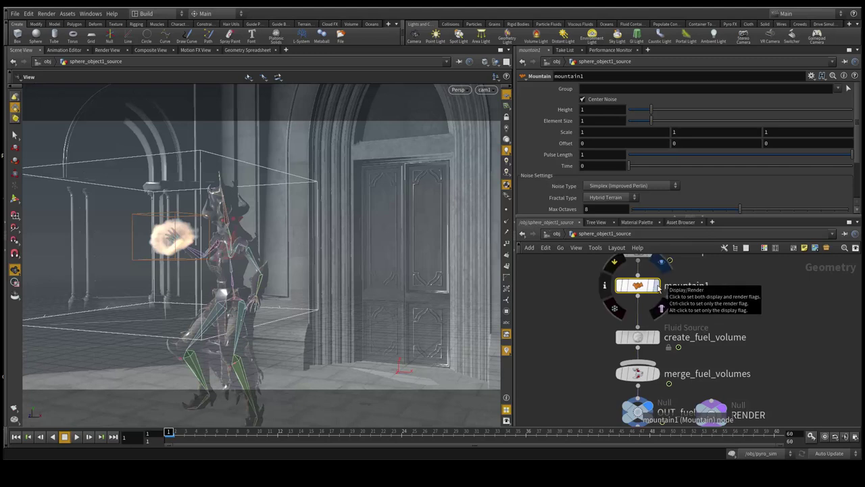
Display mountain1's output and check its lacunarity 1.841 and roughness 0.5
click(657, 286)
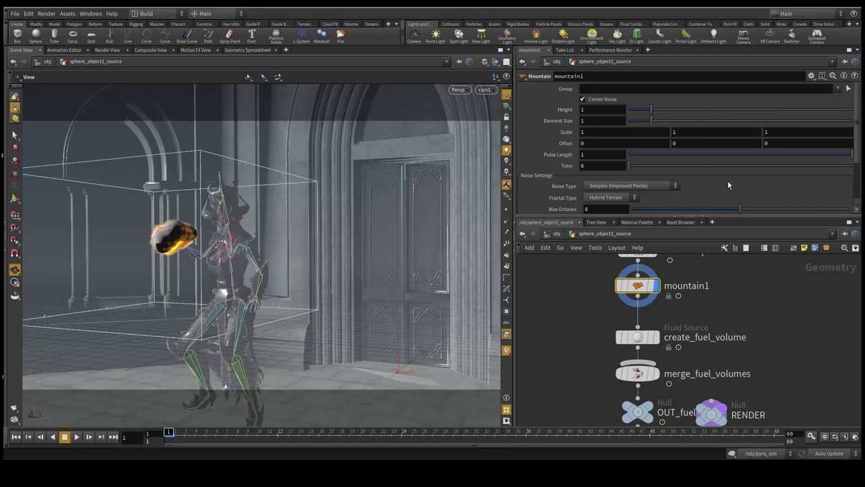
scroll(573, 146, down, 3)
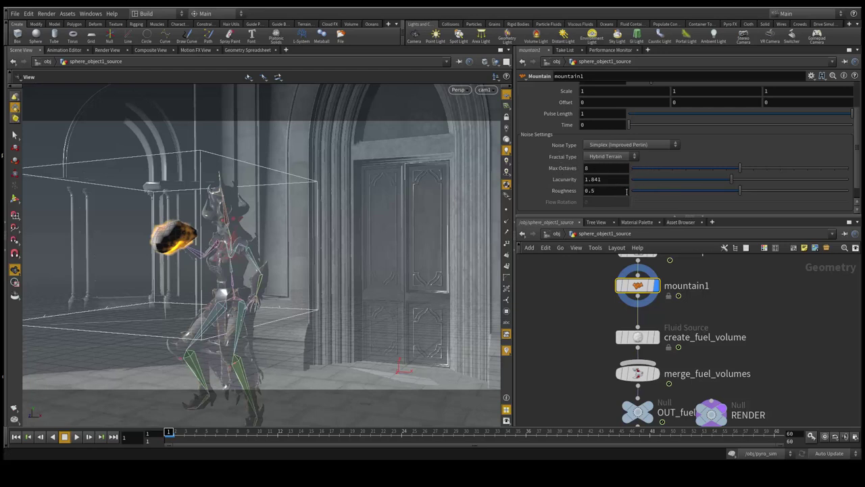
mouse_move(638, 286)
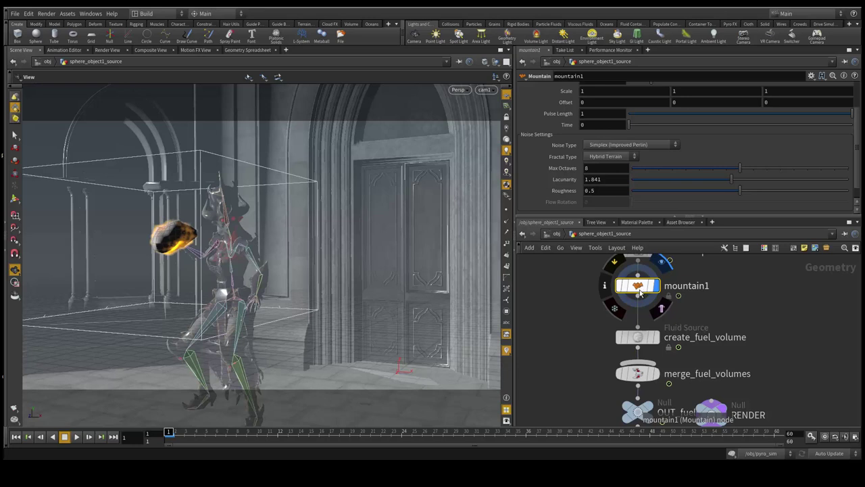
Select create_fuel_volume to show its Stamp Points settings, fuel scale 3.5 and temperature 2
click(638, 289)
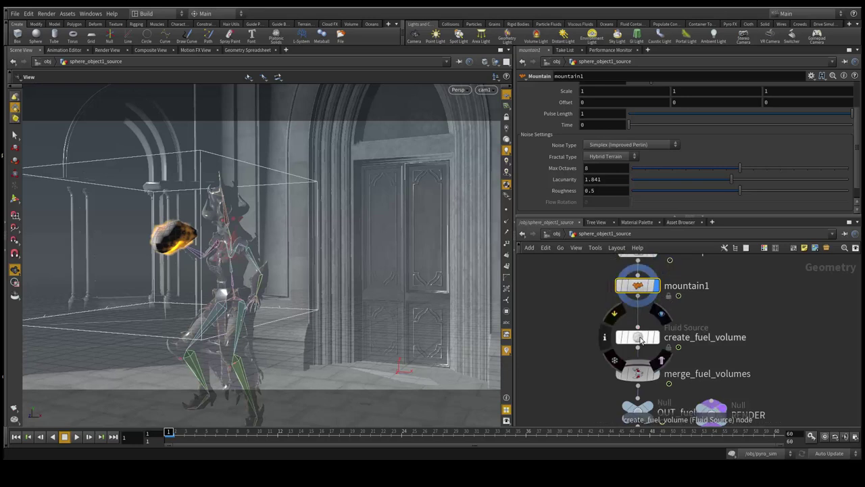
click(641, 339)
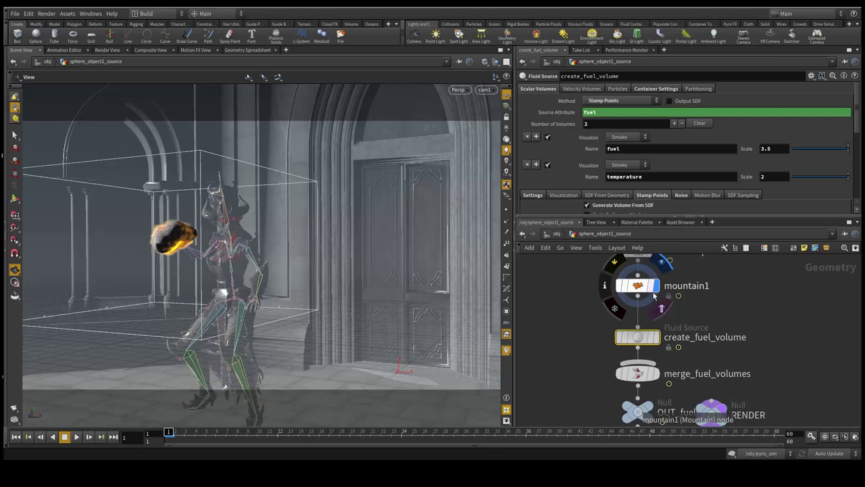
click(655, 289)
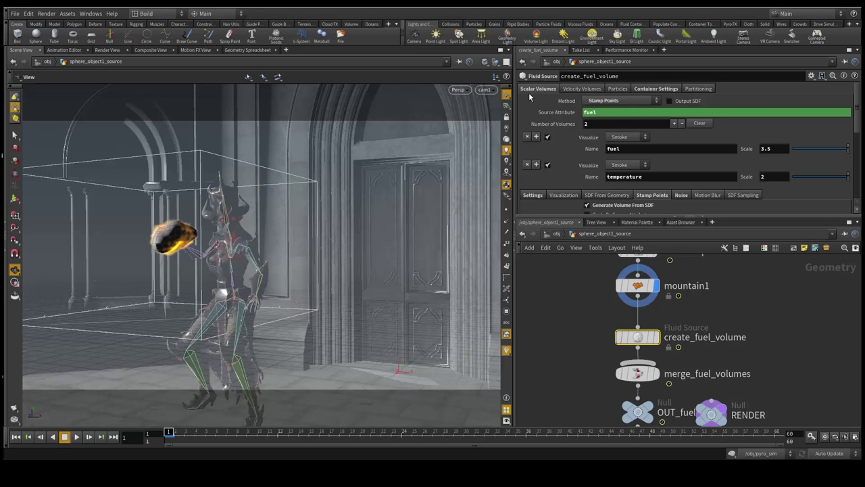
click(605, 102)
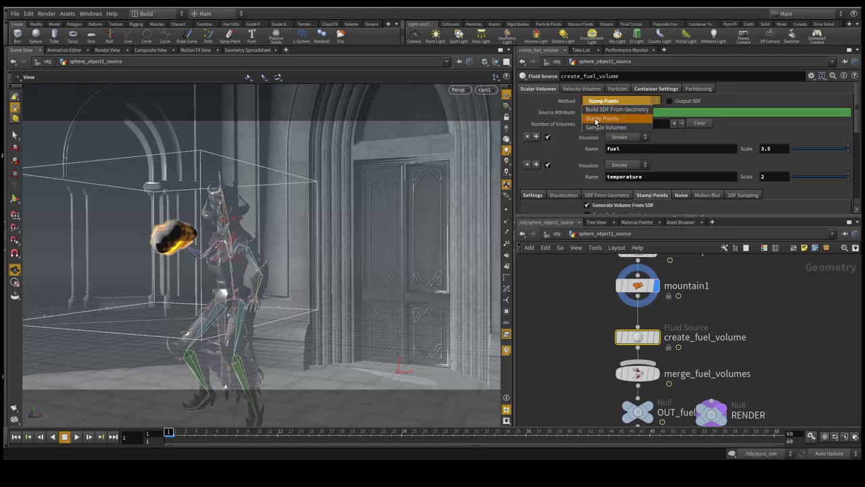
click(596, 120)
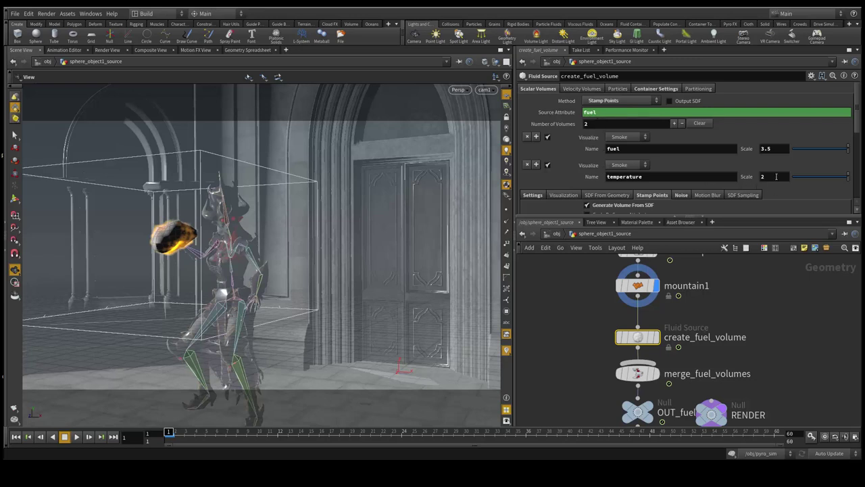
drag(857, 128, 854, 154)
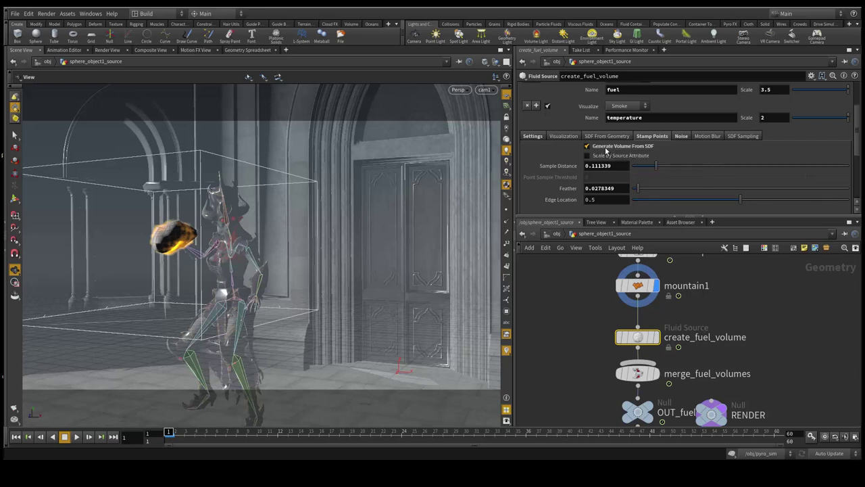
scroll(626, 164, up, 2)
scroll(626, 164, up, 1)
scroll(626, 164, up, 1)
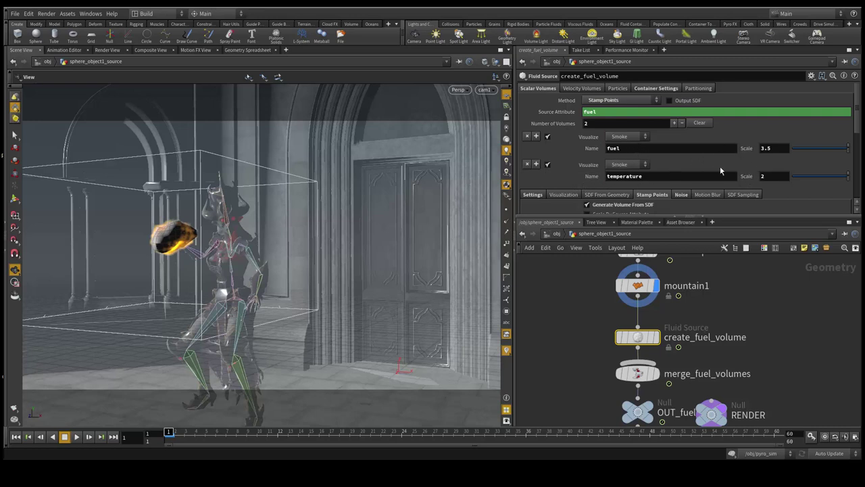
click(776, 147)
click(773, 177)
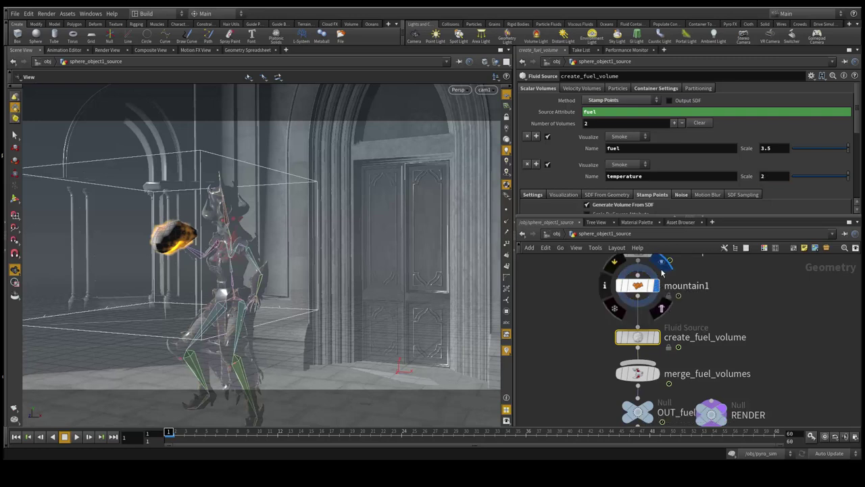
mouse_move(638, 411)
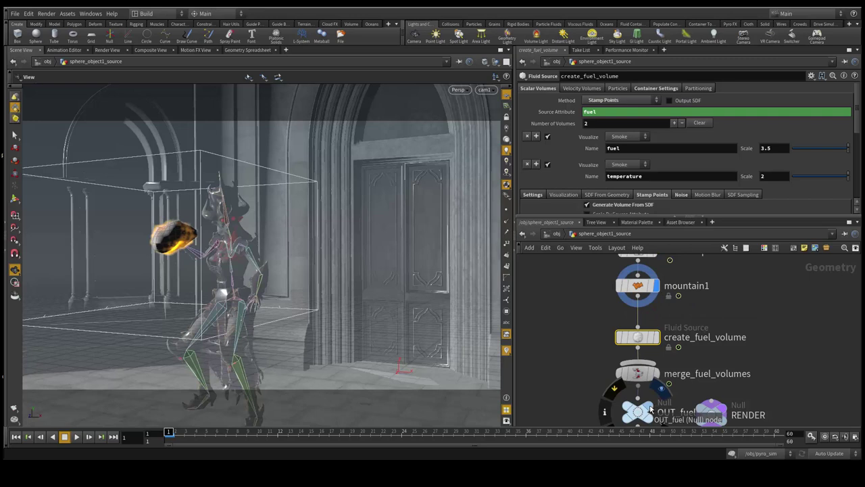
Display the OUT_fuel volume at the sorceress's hand, advance to about frame 18, and nudge create_fuel_volume up
click(656, 405)
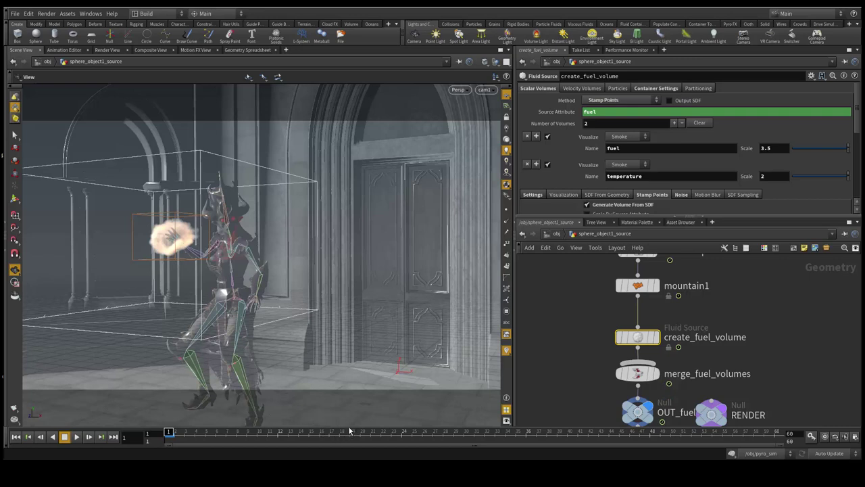
click(341, 432)
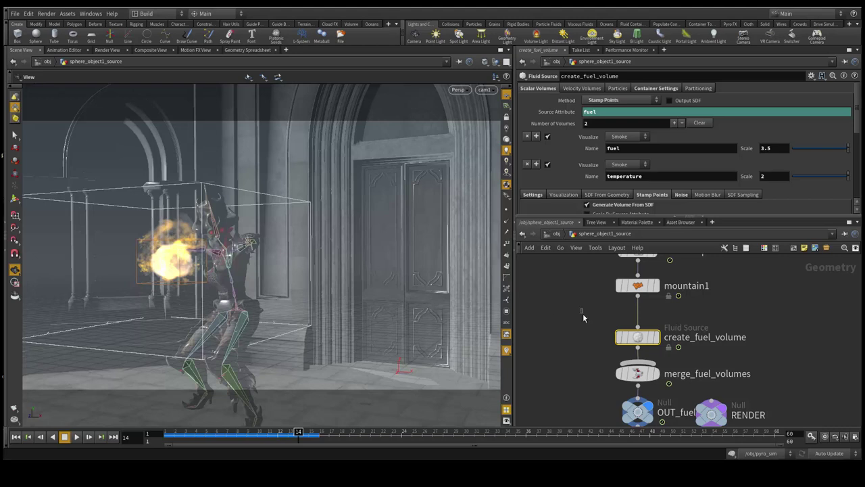
mouse_move(582, 308)
middle_down()
mouse_move(591, 320)
mouse_move(593, 301)
middle_up()
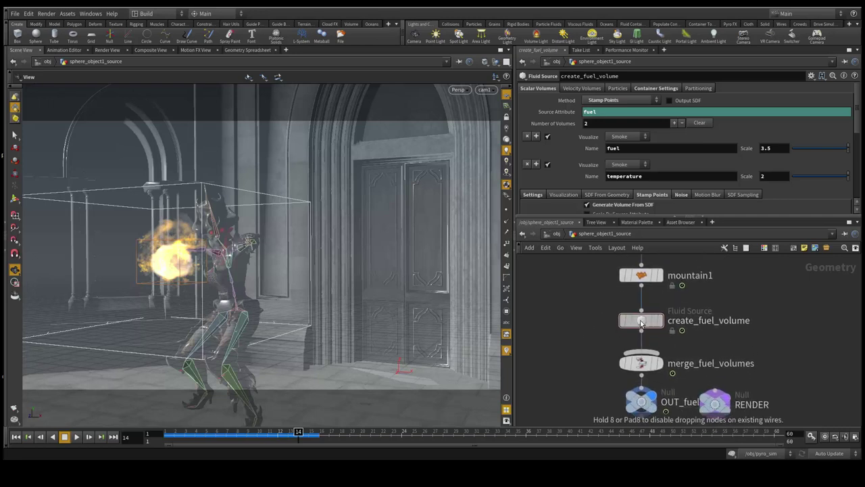
drag(641, 327, 641, 320)
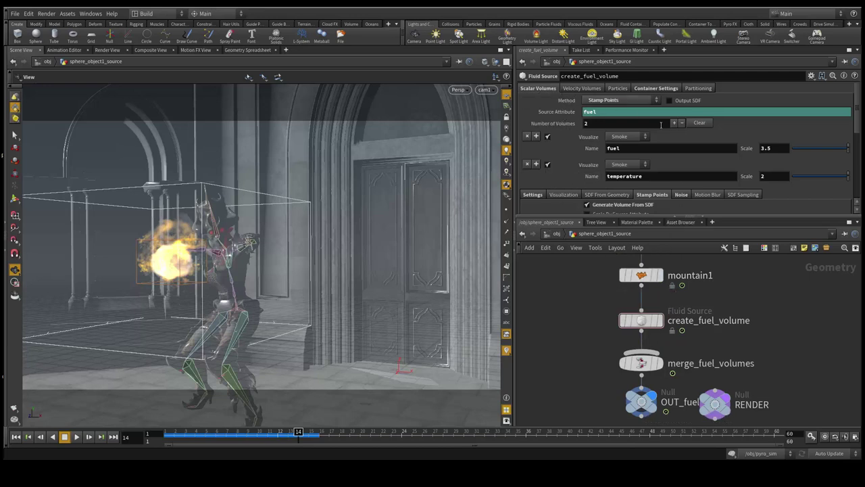
Show the fuel source's Noise settings, try Additive turbulence, then return to Multiplicative
click(683, 195)
drag(678, 217, 681, 350)
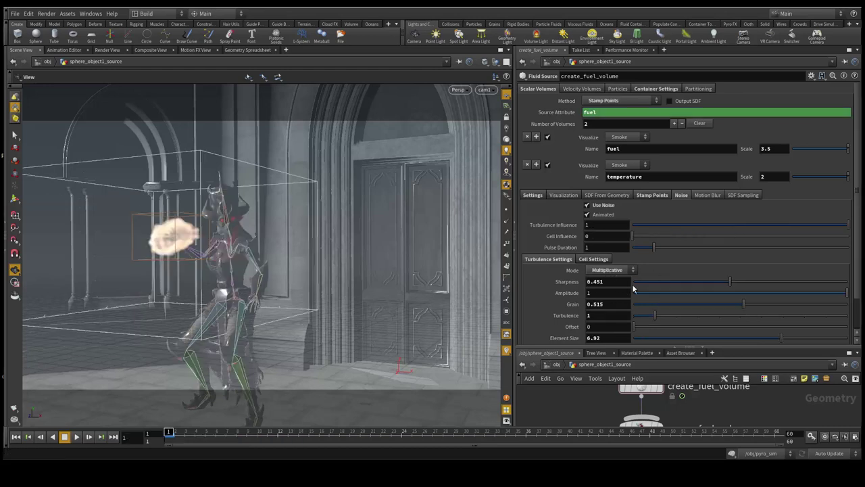
click(617, 272)
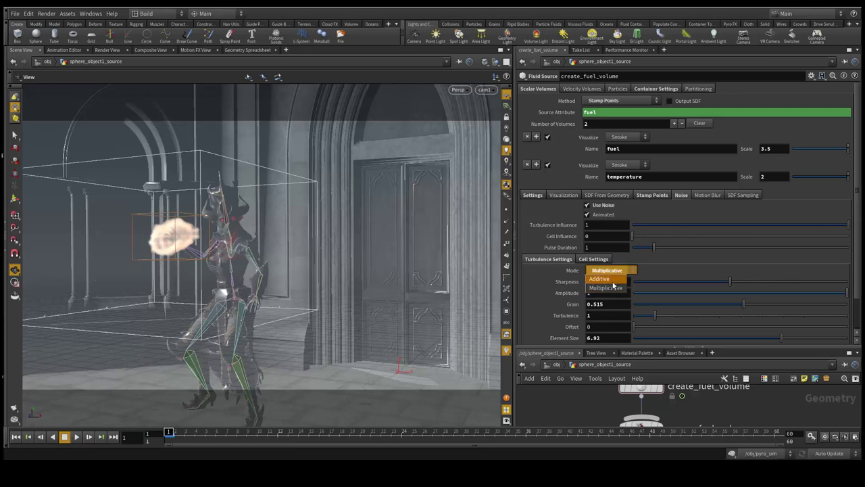
click(607, 278)
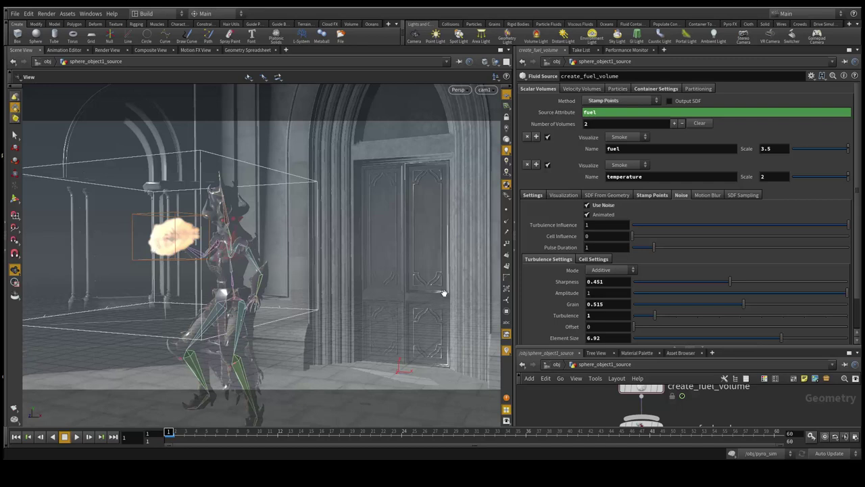
click(613, 272)
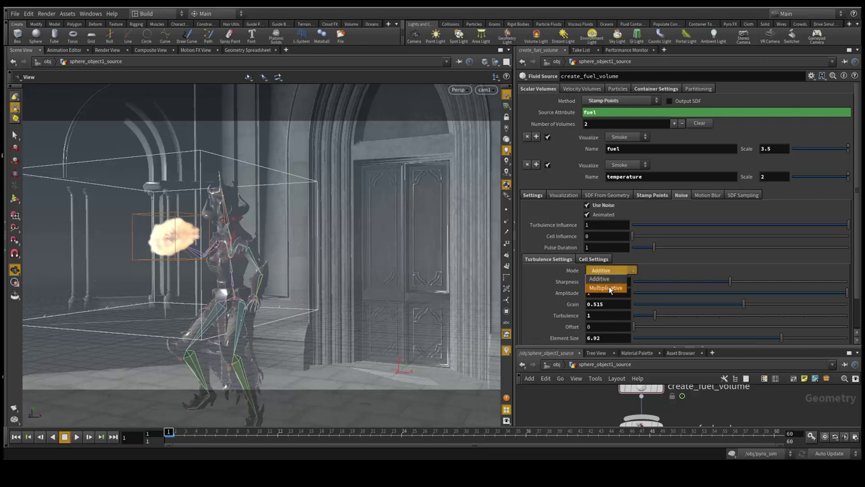
click(610, 289)
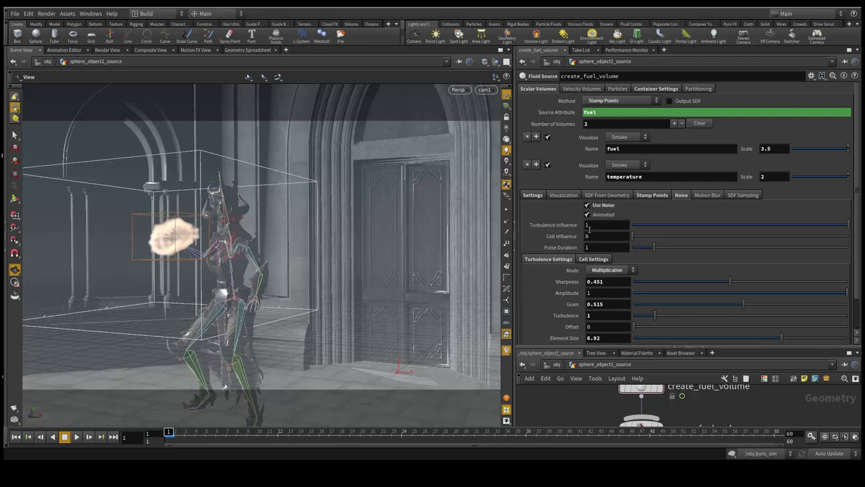
Set cell influence to 0.54 and cell mode to Multiplicative with inverted cells
click(598, 227)
click(746, 238)
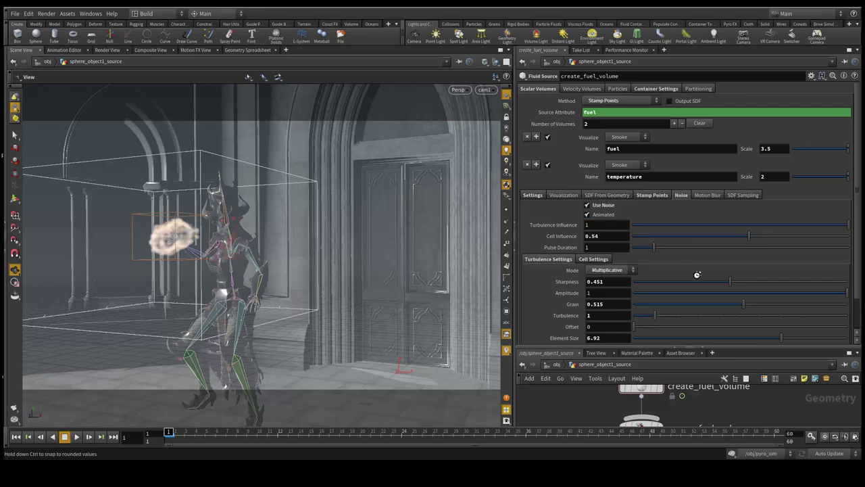
click(601, 263)
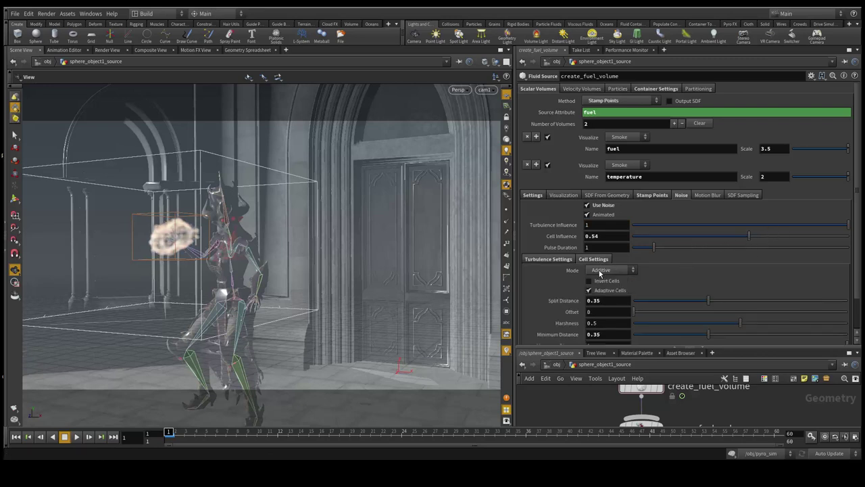
click(604, 270)
click(606, 288)
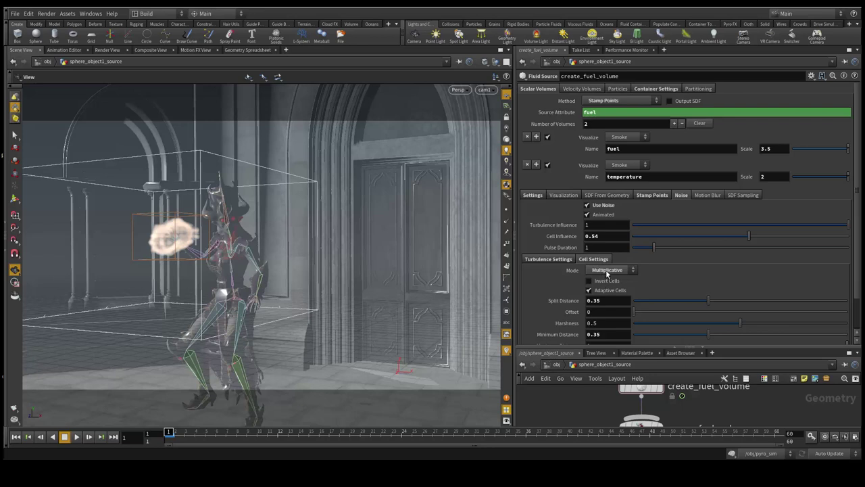
click(602, 281)
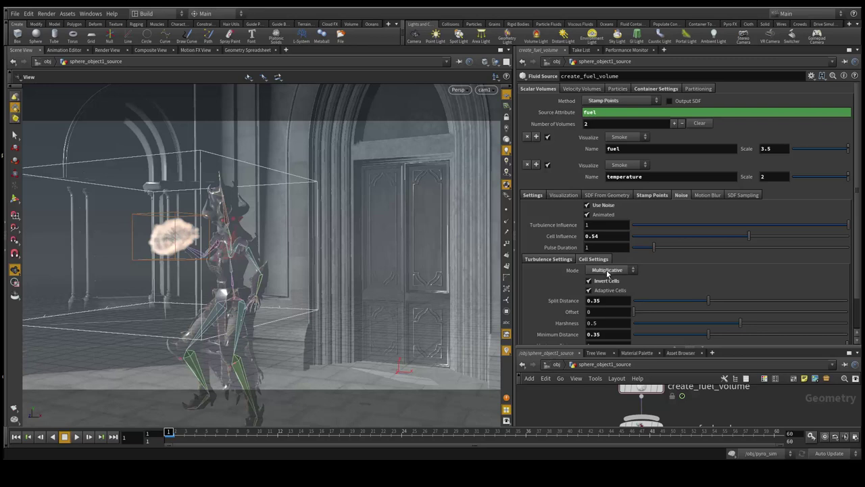
scroll(610, 289, down, 1)
scroll(611, 289, up, 1)
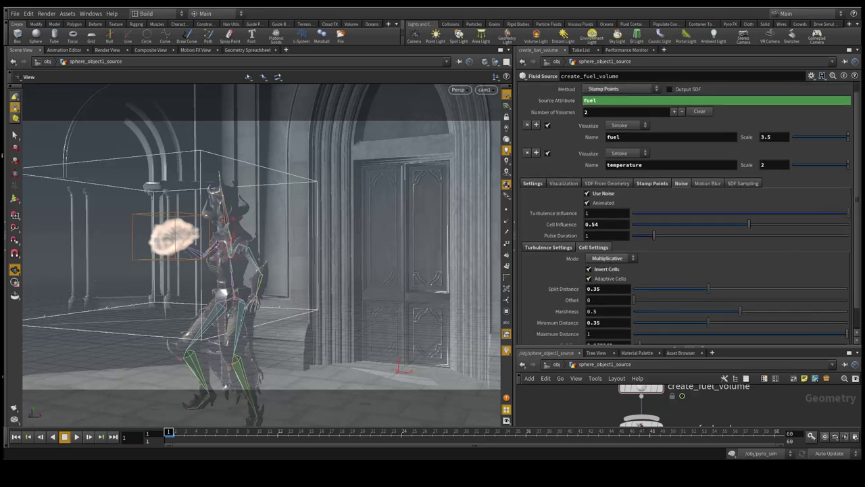
click(549, 246)
scroll(610, 290, down, 1)
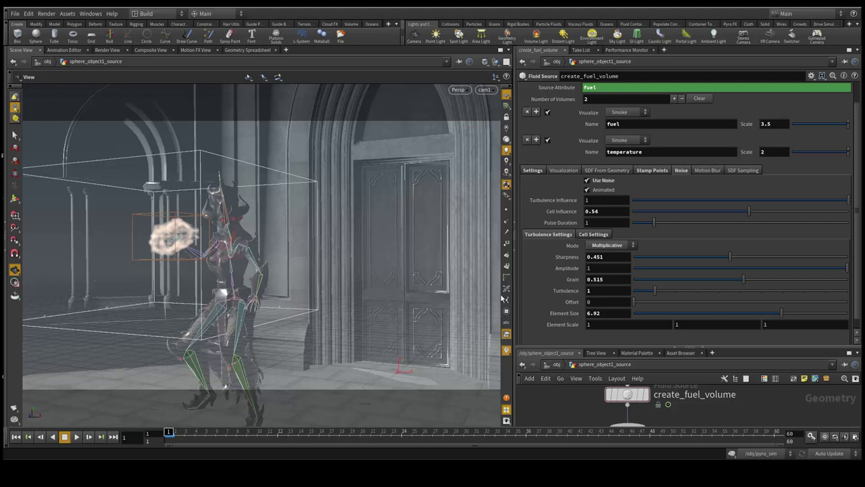
Enlarge the node network pane and pan it to show the toworldspace node
drag(617, 345, 617, 214)
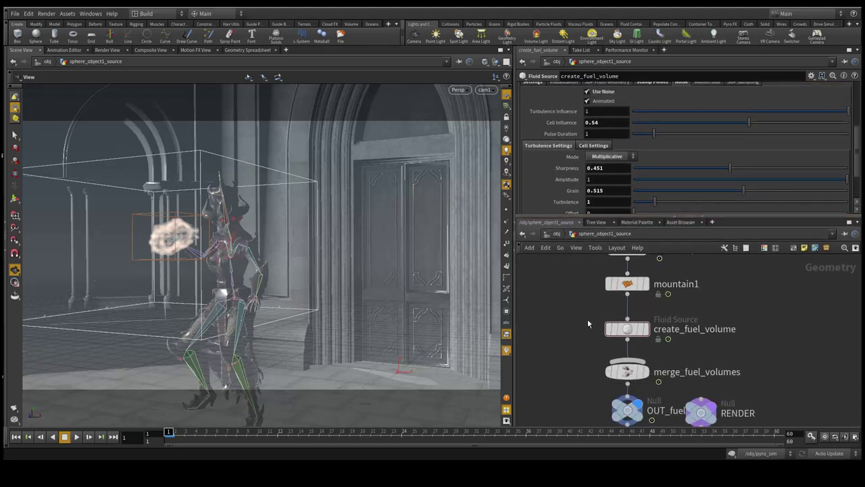
middle_drag(587, 319, 600, 339)
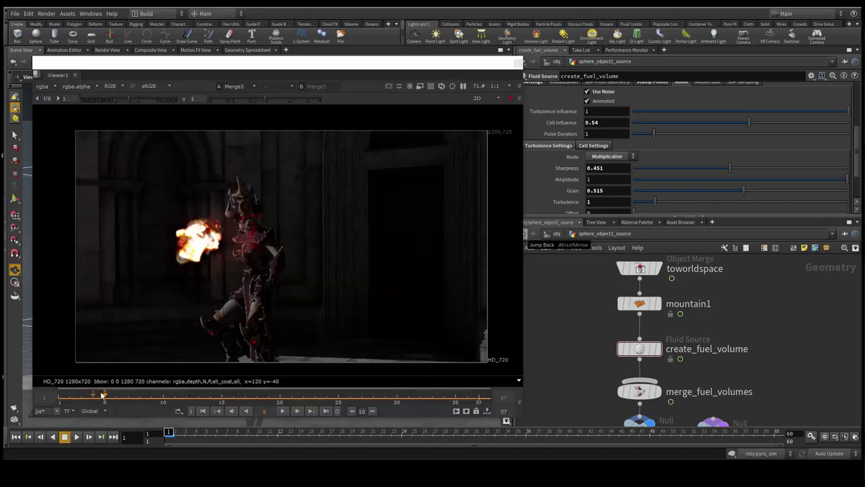
Scrub the rendered fireball flipbook forward through frames 10, 17, 22 and 26 to frame 28
drag(103, 395, 221, 395)
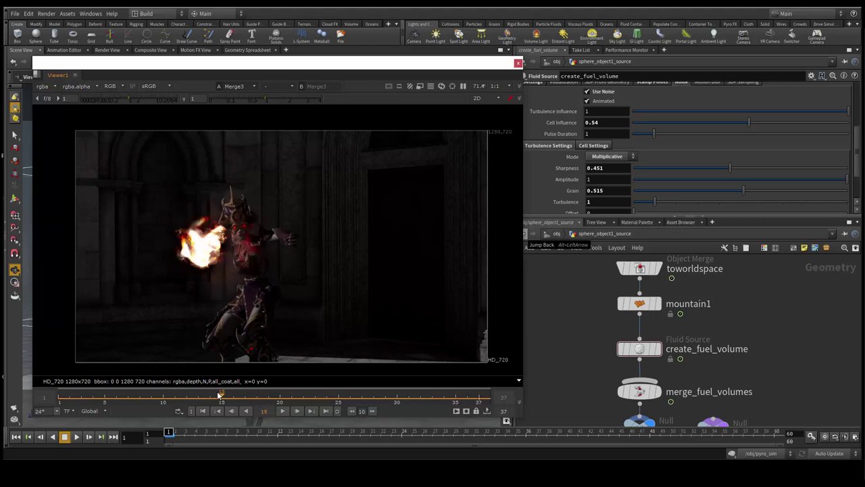
drag(220, 395, 292, 404)
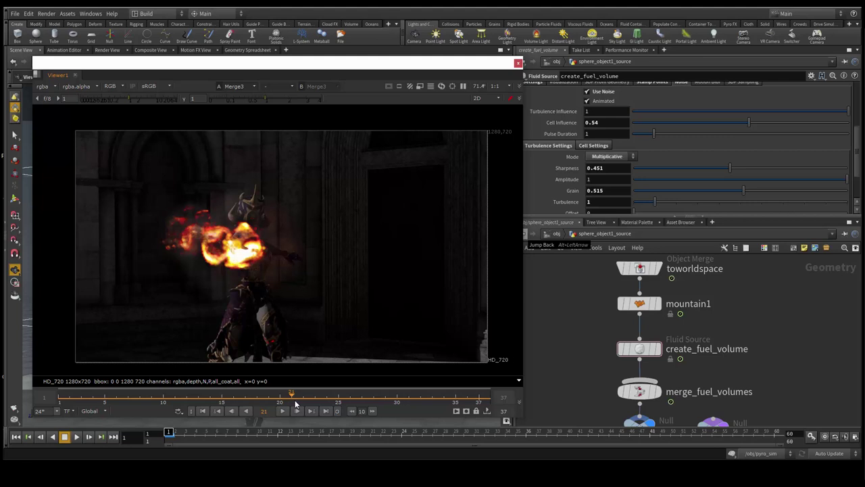
drag(295, 404, 336, 404)
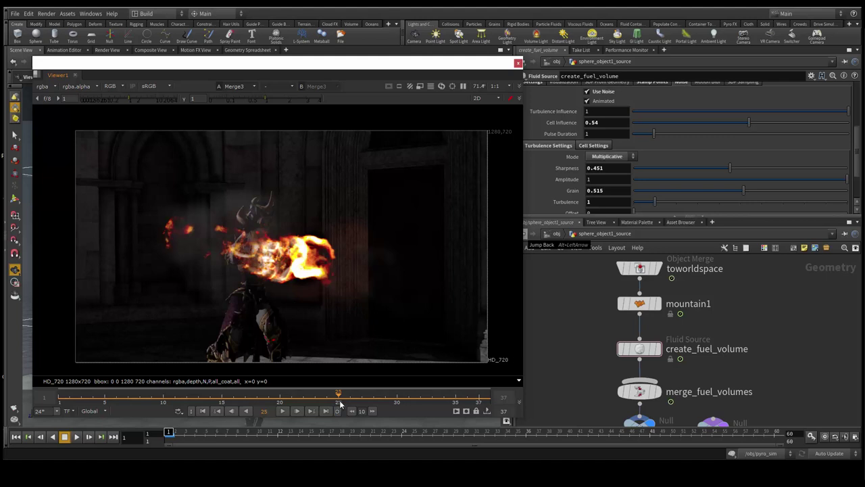
click(349, 403)
mouse_move(354, 404)
mouse_down()
mouse_move(398, 404)
mouse_move(119, 391)
mouse_move(257, 386)
mouse_move(388, 399)
mouse_up()
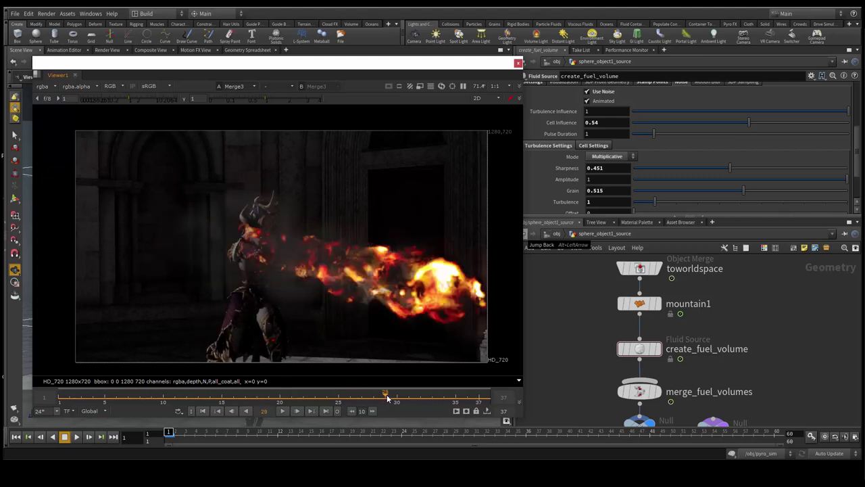